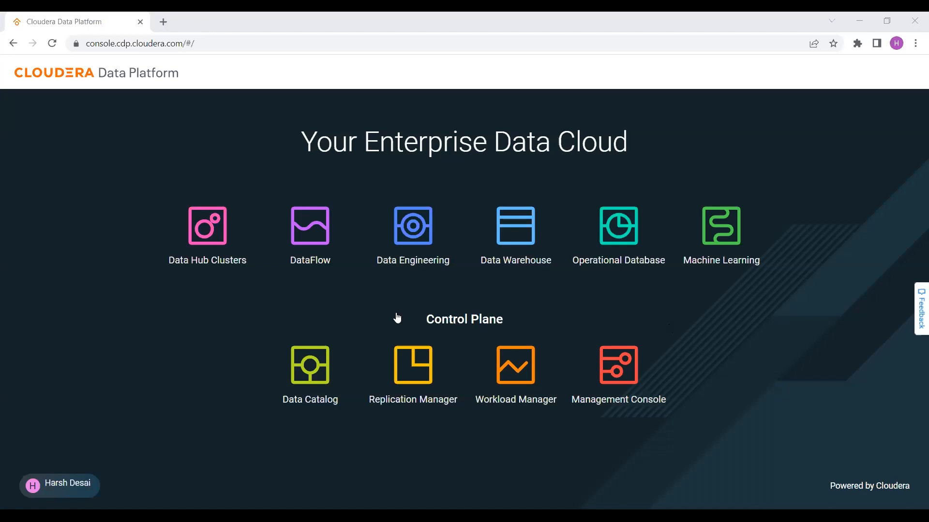
Open DataFlow, begin enabling it for the aws-cdp-puc-poc environment, and set the maximum capacity to 5 Kubernetes nodes
{"action": "left_click", "coordinate": [318, 223]}
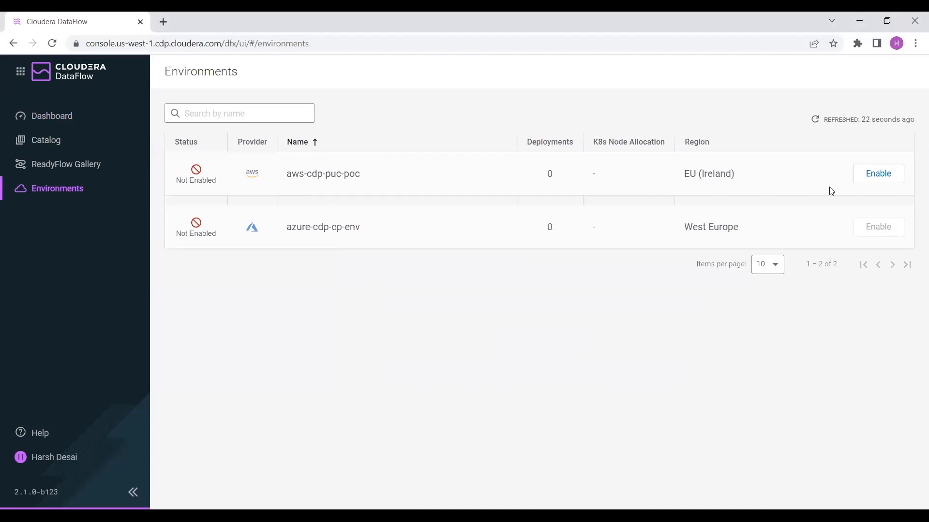
{"action": "left_click", "coordinate": [876, 174]}
{"action": "left_click_drag", "start_coordinate": [213, 238], "coordinate": [176, 237]}
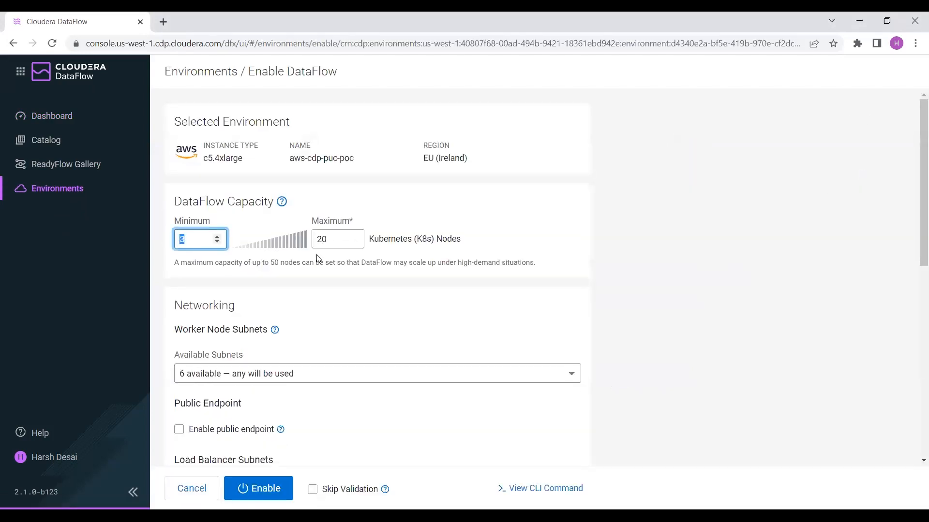
{"action": "left_click_drag", "start_coordinate": [339, 240], "coordinate": [308, 243]}
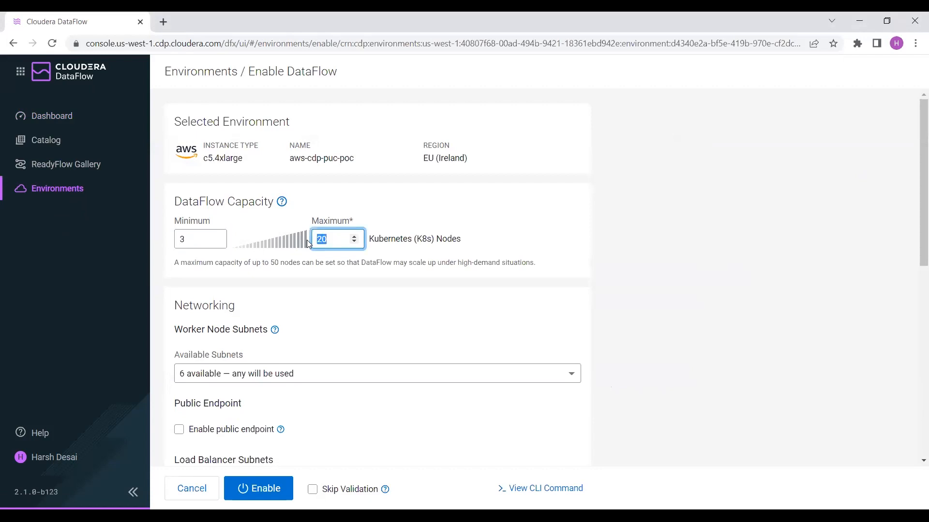
{"action": "type", "text": "5"}
Turn on the public endpoint for the environment and submit the request to enable DataFlow
{"action": "scroll", "coordinate": [560, 334], "scroll_direction": "down", "scroll_amount": 2}
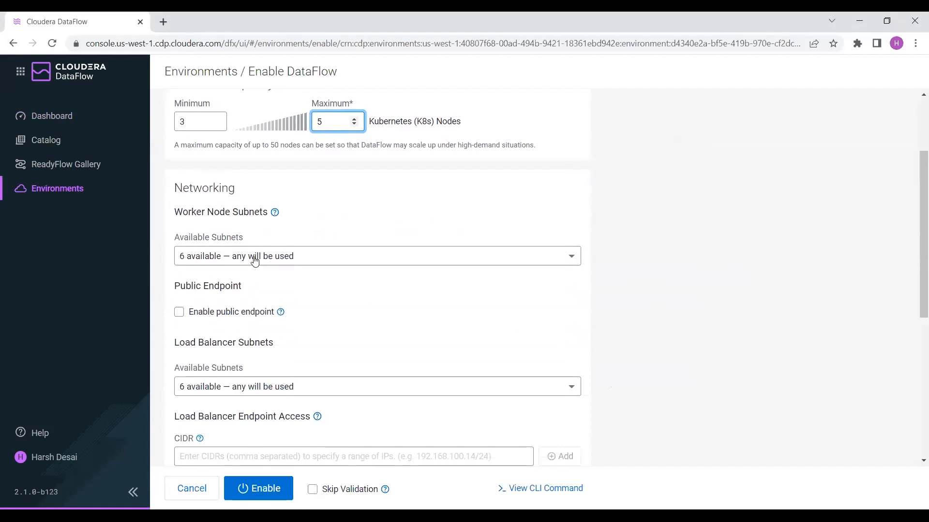
{"action": "scroll", "coordinate": [419, 309], "scroll_direction": "down", "scroll_amount": 3}
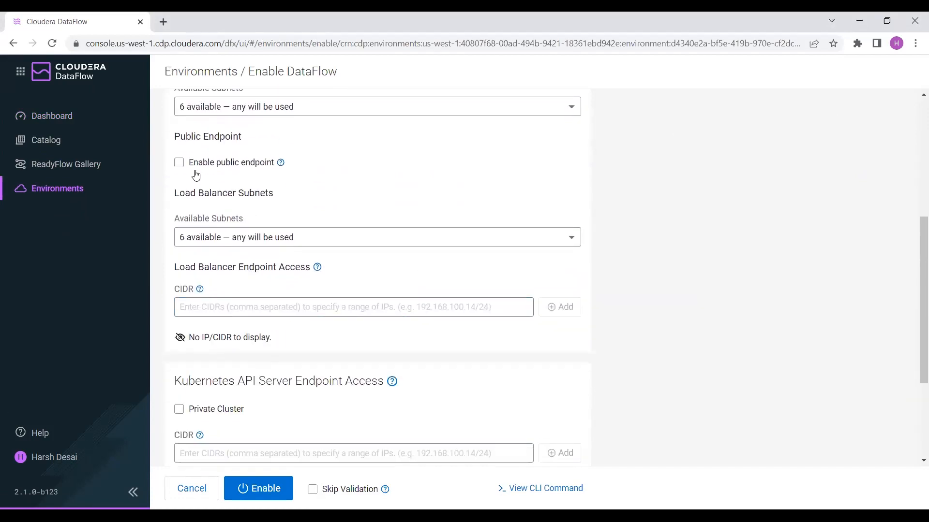
{"action": "left_click", "coordinate": [179, 164]}
{"action": "scroll", "coordinate": [645, 206], "scroll_direction": "down", "scroll_amount": 3}
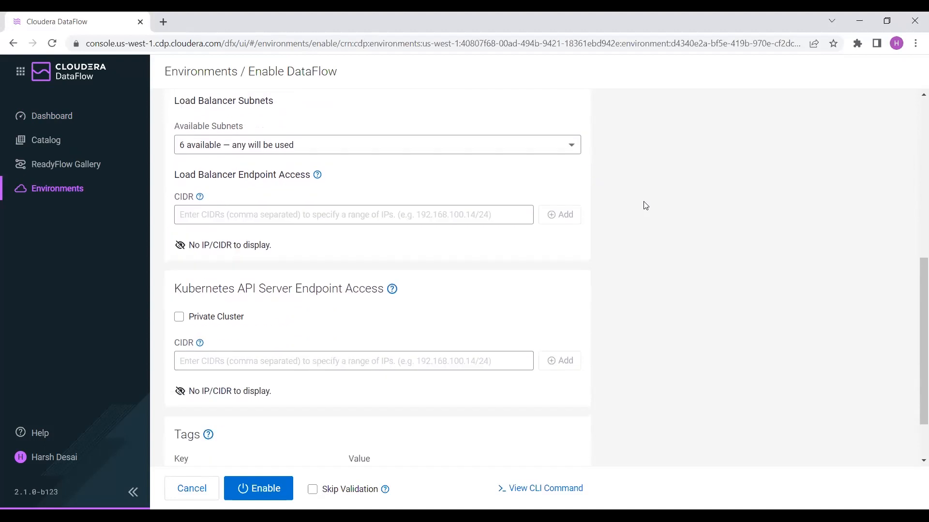
{"action": "left_click", "coordinate": [259, 492]}
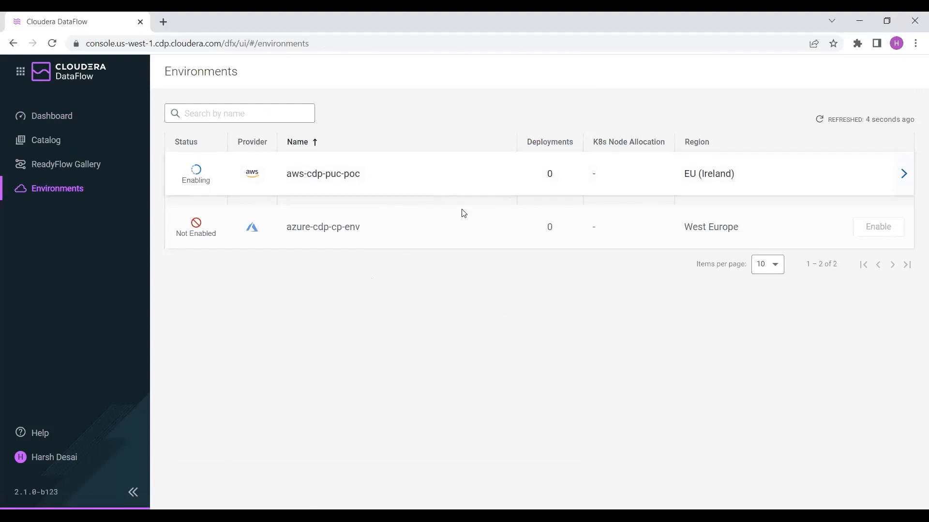
Open the aws-cdp-puc-poc-datahub-nifi cluster under Data Hub Clusters and launch its NiFi canvas
{"action": "mouse_move", "coordinate": [231, 232]}
{"action": "left_click", "coordinate": [20, 72]}
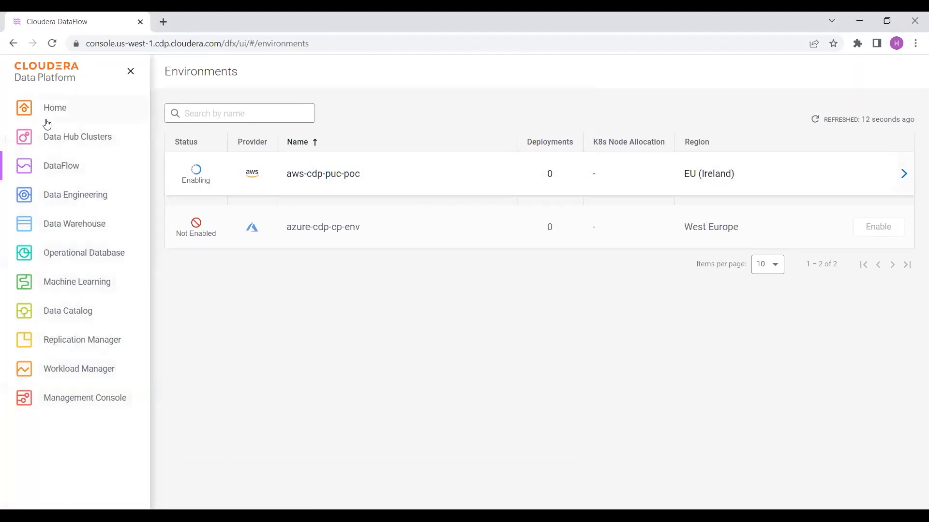
{"action": "left_click", "coordinate": [67, 145]}
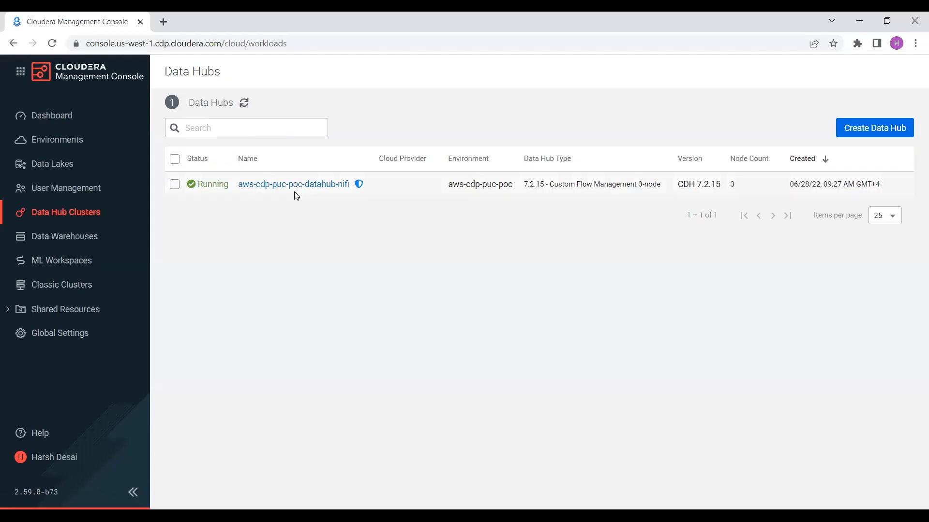
{"action": "left_click", "coordinate": [295, 186]}
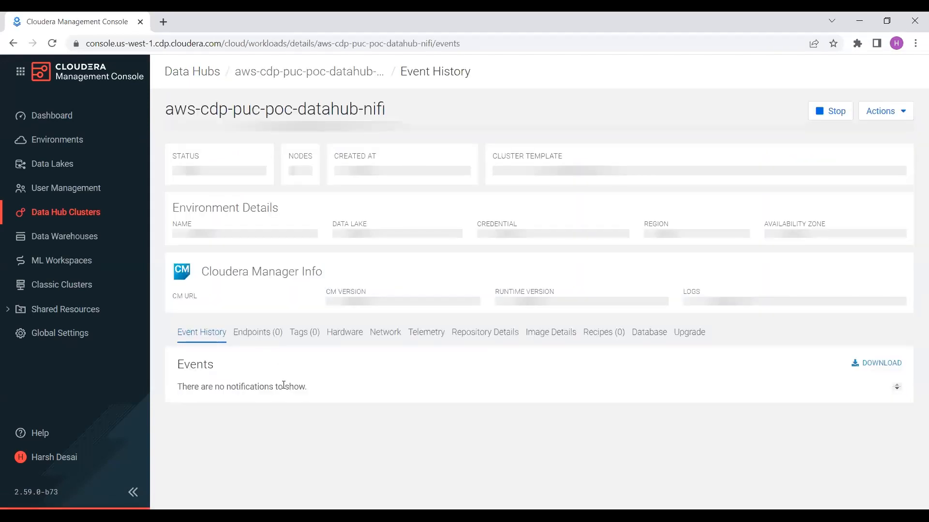
{"action": "left_click", "coordinate": [288, 306]}
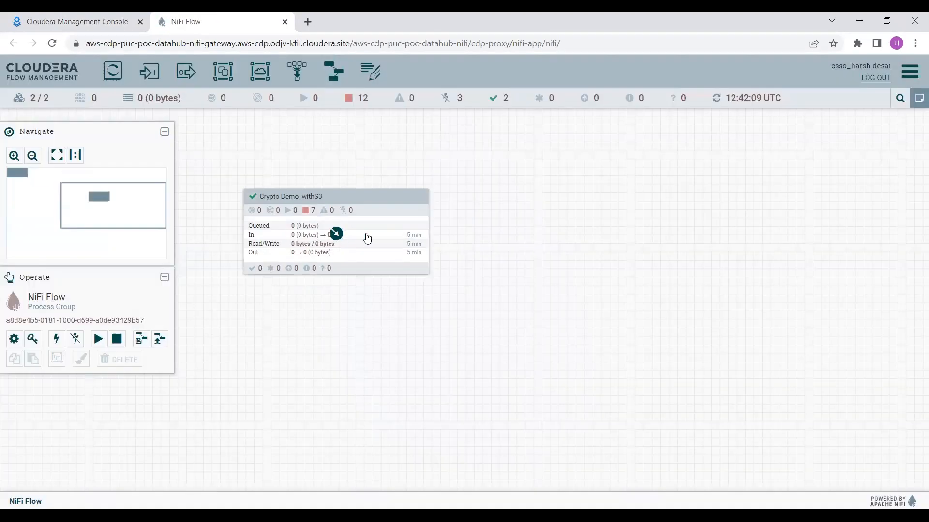
Enter the Crypto Demo_withS3 process group and examine its processor chain from InvokeHTTP to PutS3Object
{"action": "double_click", "coordinate": [377, 243]}
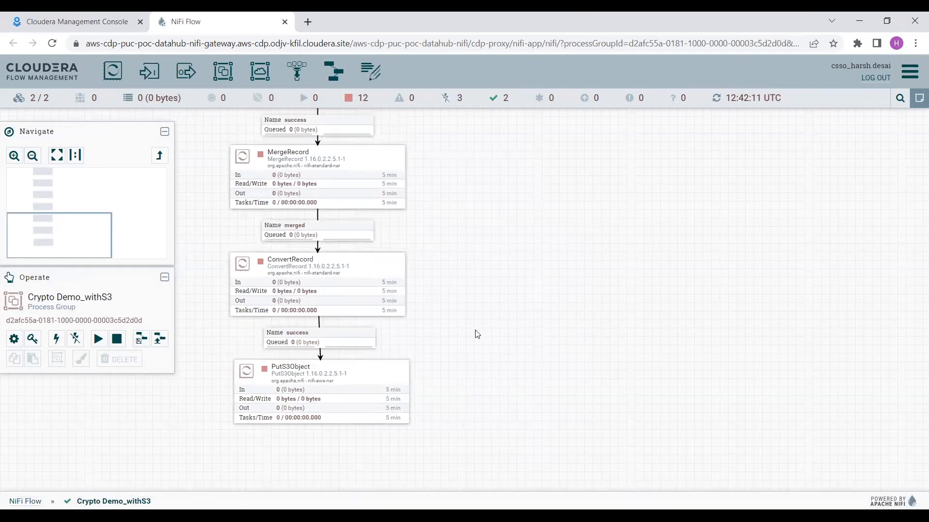
{"action": "left_click_drag", "start_coordinate": [479, 195], "coordinate": [470, 274]}
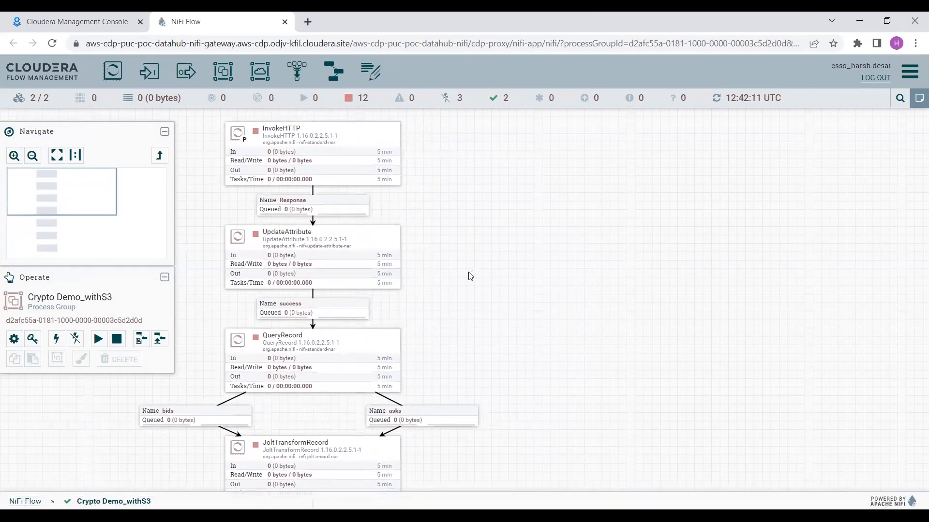
{"action": "left_click_drag", "start_coordinate": [469, 345], "coordinate": [455, 348]}
{"action": "left_click_drag", "start_coordinate": [516, 421], "coordinate": [515, 230]}
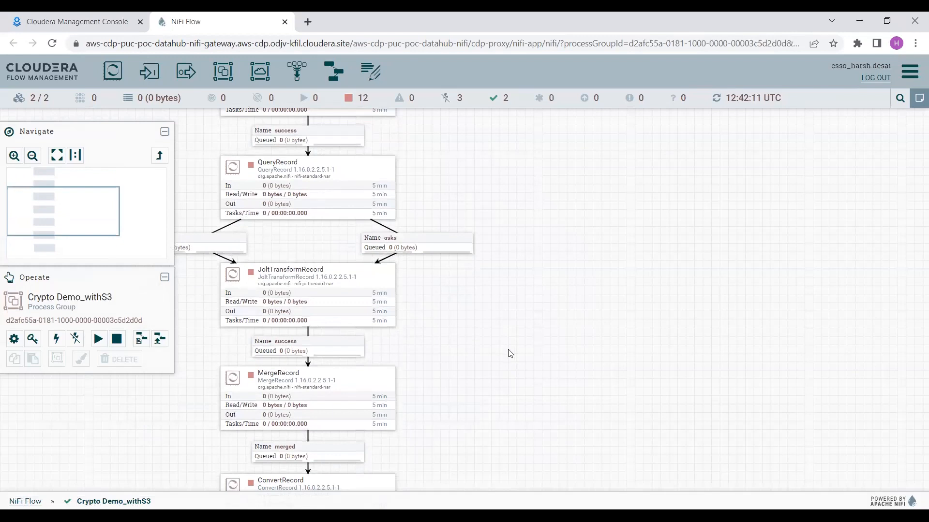
{"action": "left_click_drag", "start_coordinate": [508, 352], "coordinate": [511, 194]}
{"action": "left_click_drag", "start_coordinate": [512, 323], "coordinate": [493, 234]}
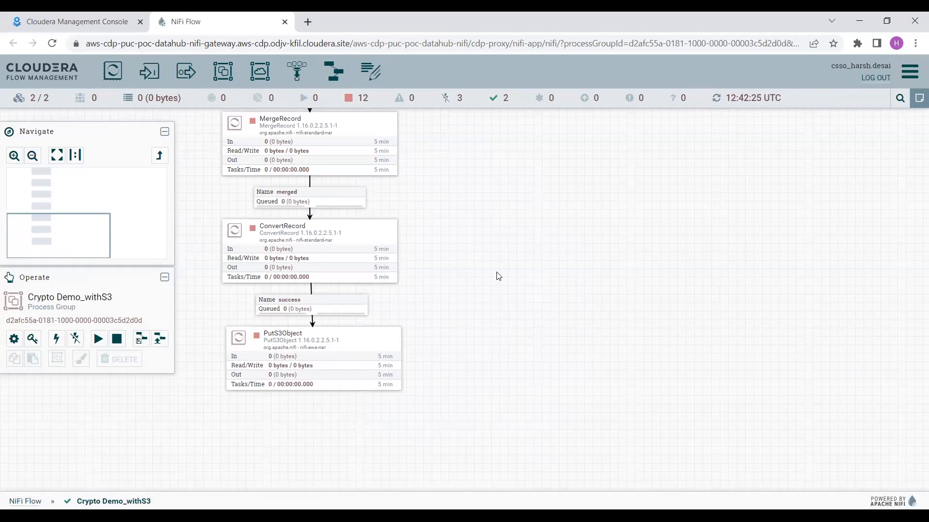
{"action": "left_click_drag", "start_coordinate": [498, 274], "coordinate": [494, 263]}
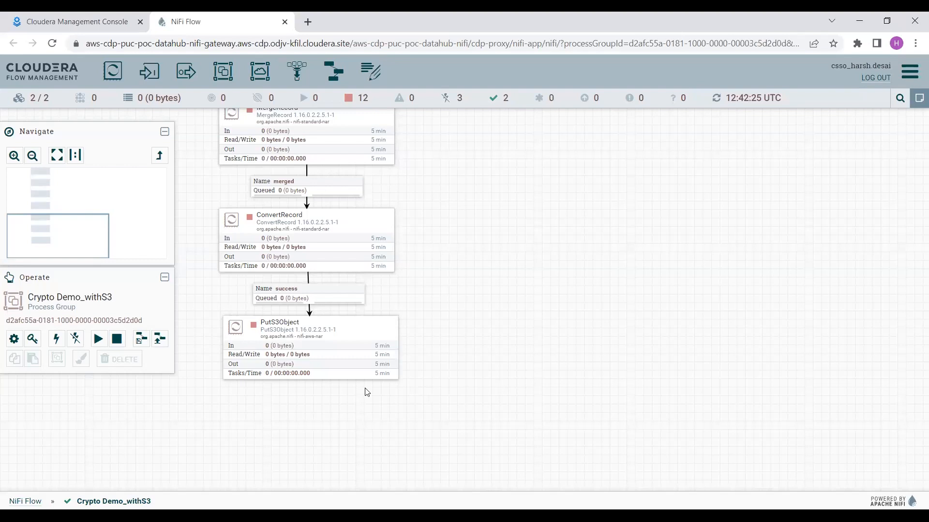
View the properties of the PutS3Object processor and close its configuration
{"action": "double_click", "coordinate": [306, 346]}
{"action": "left_click", "coordinate": [405, 194]}
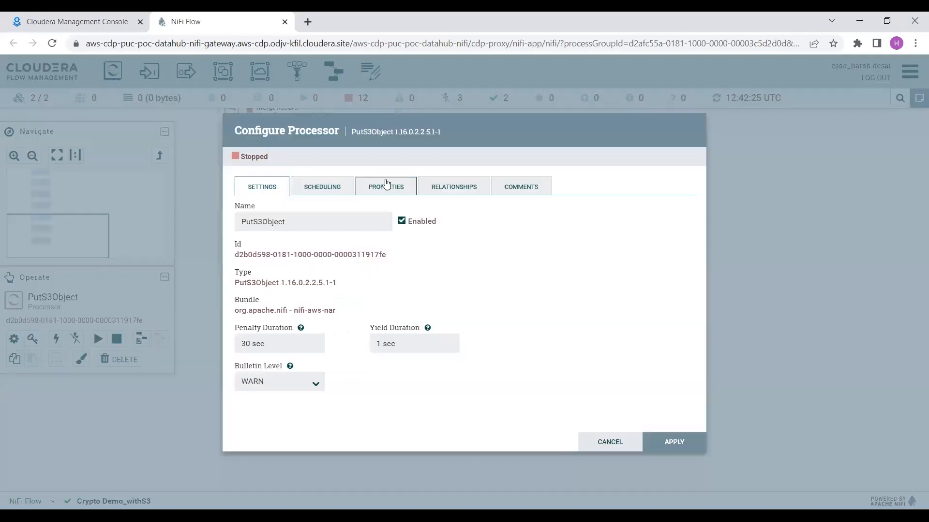
{"action": "left_click", "coordinate": [601, 434]}
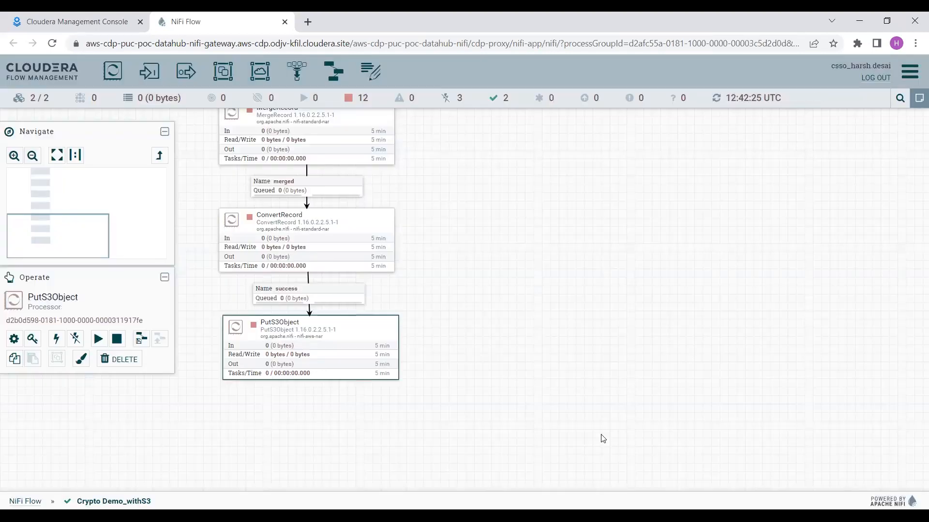
Return to the root NiFi Flow and download the Crypto Demo_withS3 flow definition with external services
{"action": "left_click", "coordinate": [26, 503]}
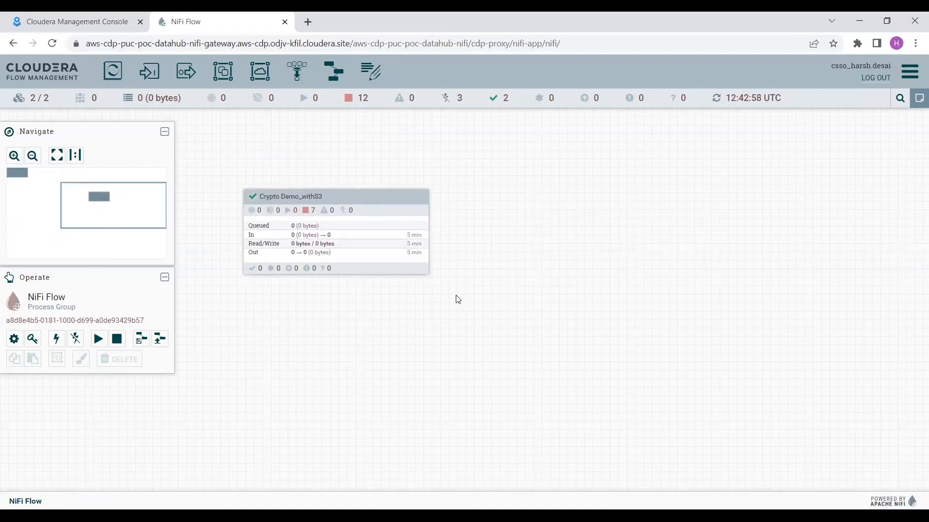
{"action": "right_click", "coordinate": [417, 249]}
{"action": "mouse_move", "coordinate": [489, 412]}
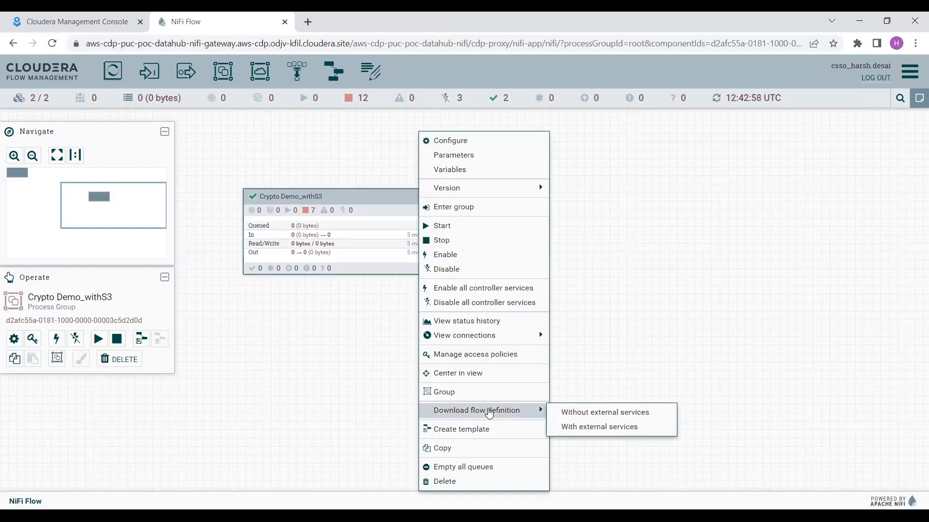
{"action": "left_click", "coordinate": [596, 432]}
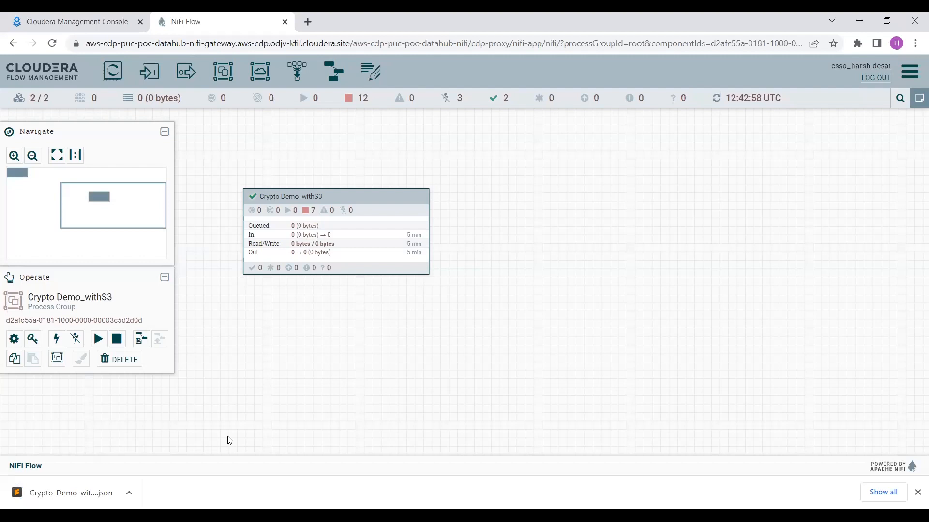
Go back to Cloudera DataFlow, open the flow catalog and start importing a flow definition
{"action": "key", "text": "ctrl+1"}
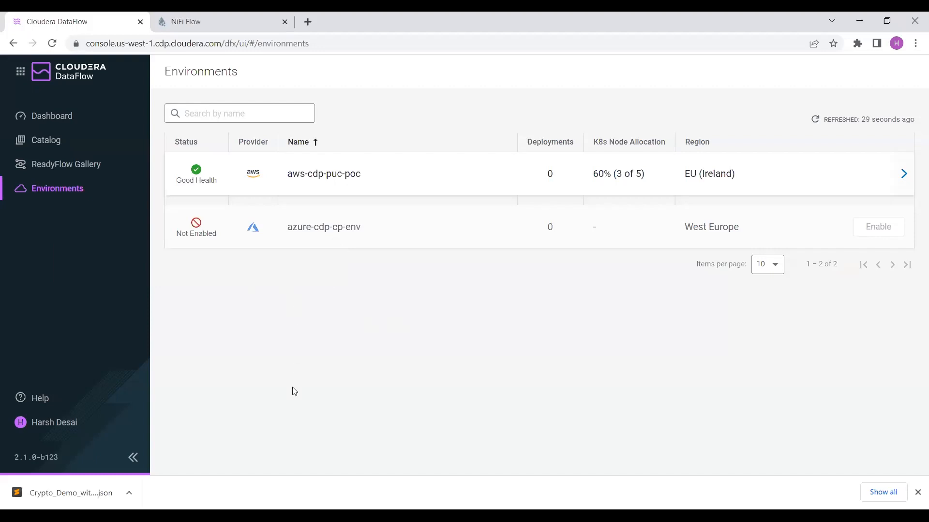
{"action": "left_click", "coordinate": [46, 140]}
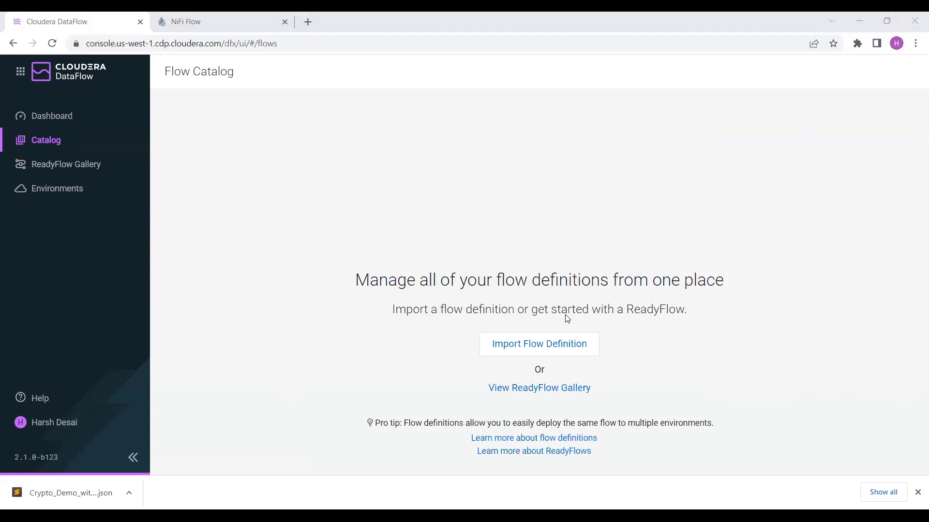
{"action": "left_click", "coordinate": [529, 356]}
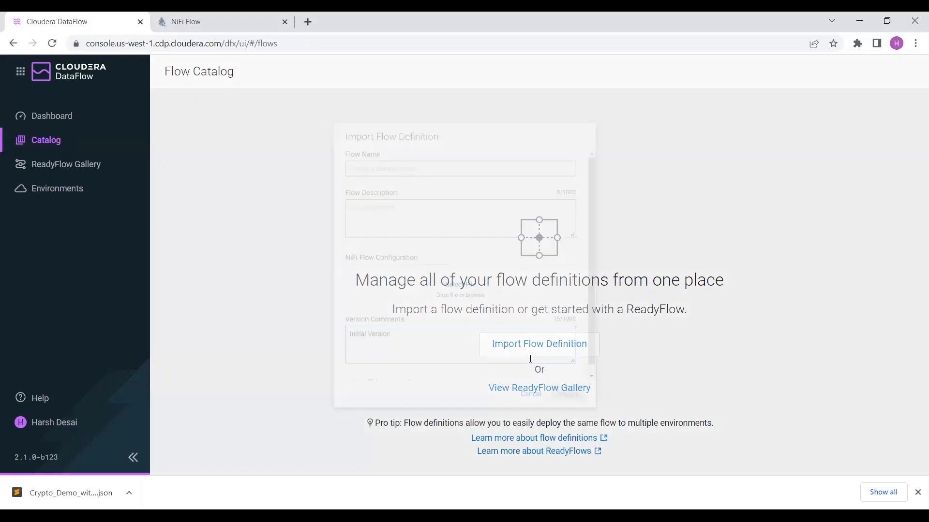
{"action": "type", "text": "select distinct symbol from order_book_extract"}
{"action": "key", "text": "ctrl+a"}
{"action": "key", "text": "BackSpace"}
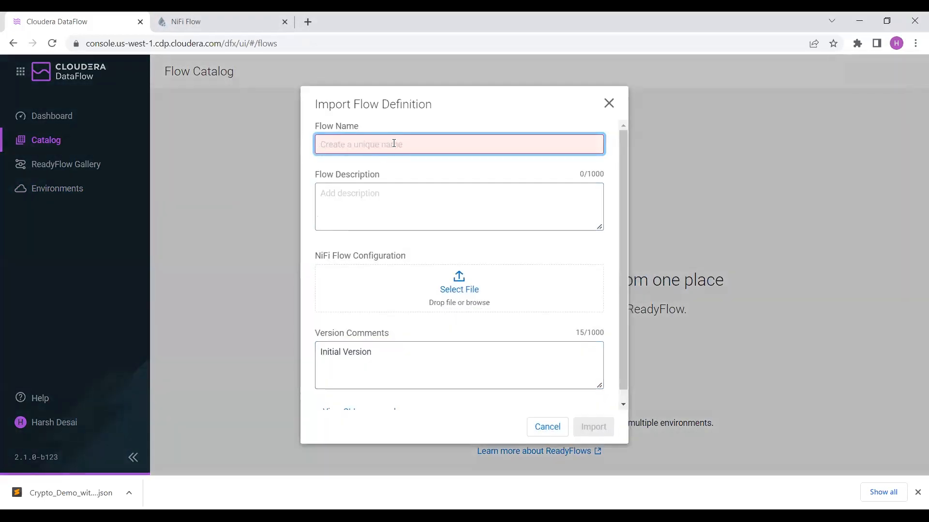
Name the flow Crypto_S3_ingest, choose Crypto_orderbook_withS3.json as its NiFi configuration, and import it
{"action": "type", "text": "Crypto"}
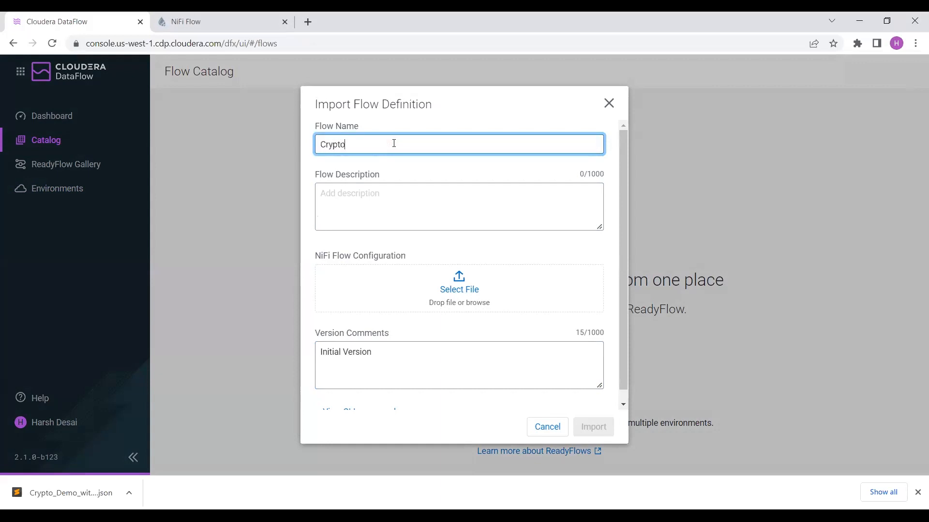
{"action": "type", "text": "_S3_ingest"}
{"action": "left_click", "coordinate": [468, 288]}
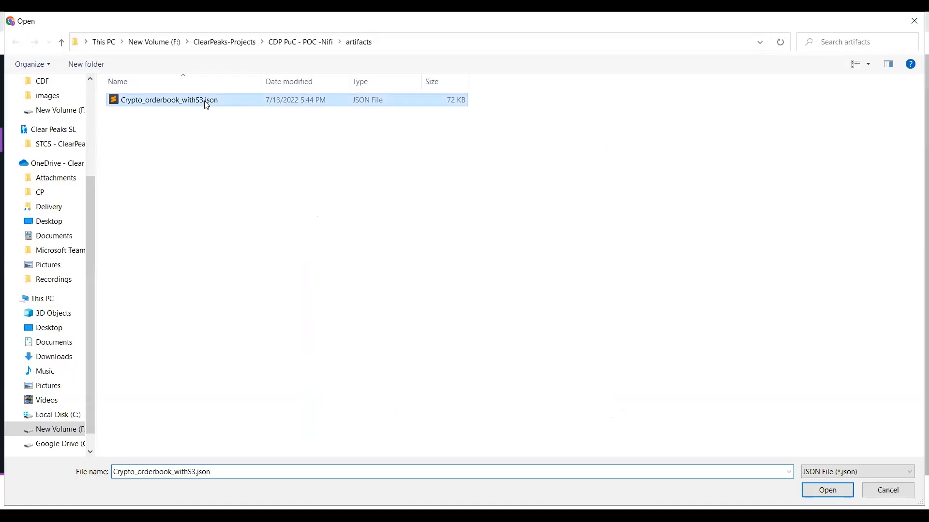
{"action": "double_click", "coordinate": [205, 102]}
{"action": "left_click", "coordinate": [590, 426]}
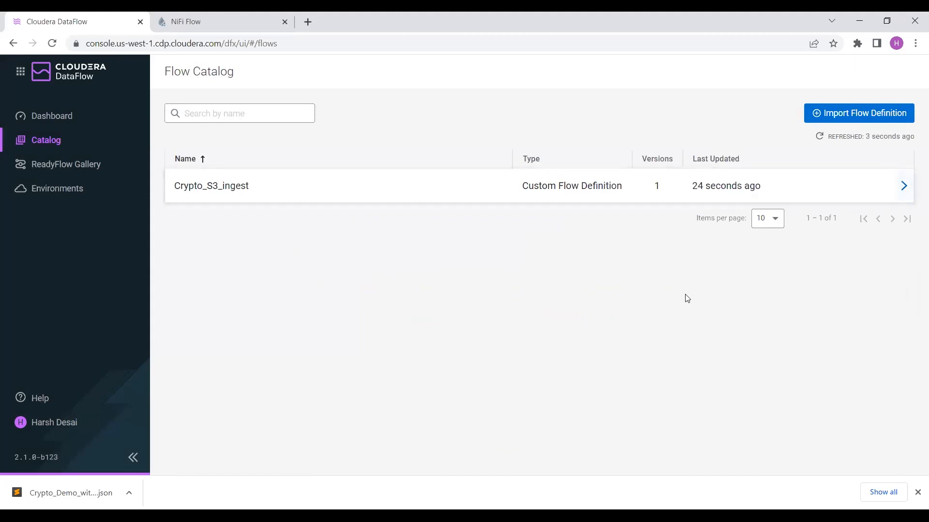
Start a new deployment of the Crypto_S3_ingest flow with aws-cdp-puc-poc as the target environment
{"action": "left_click", "coordinate": [904, 186]}
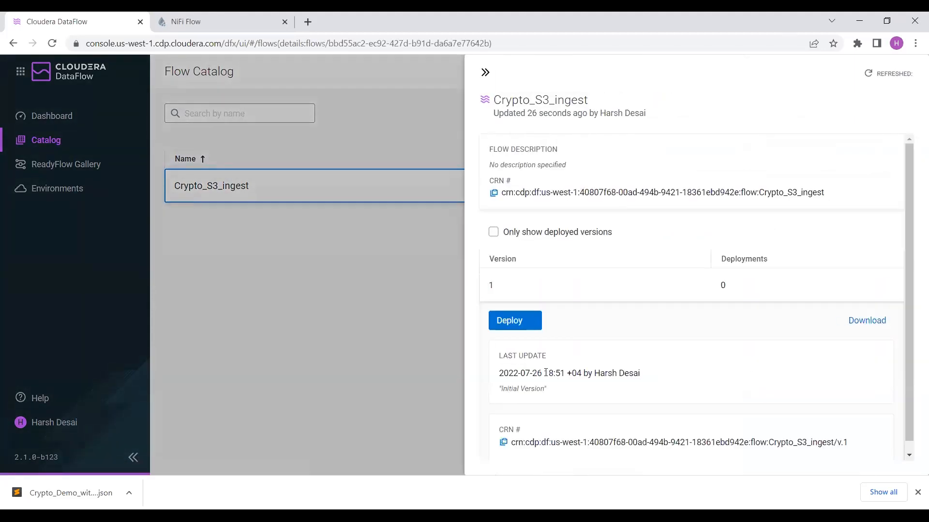
{"action": "left_click", "coordinate": [510, 323]}
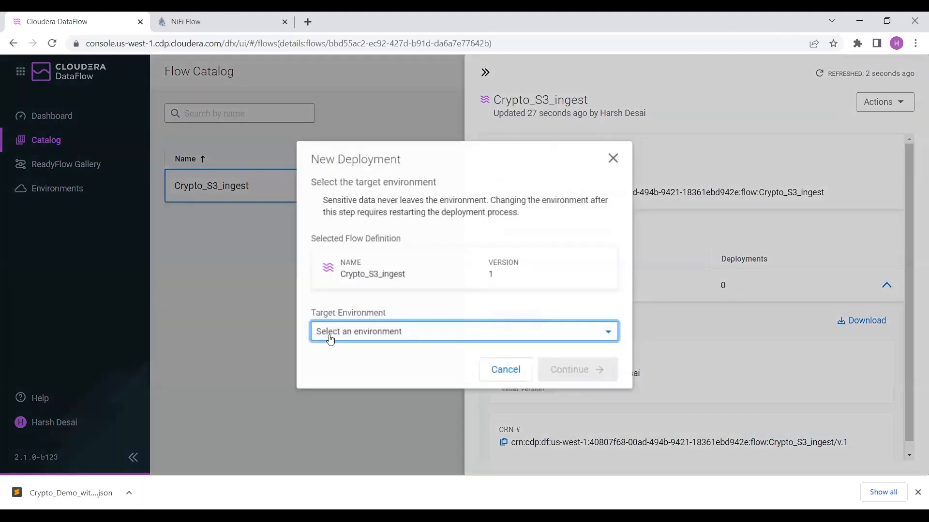
{"action": "left_click", "coordinate": [373, 339]}
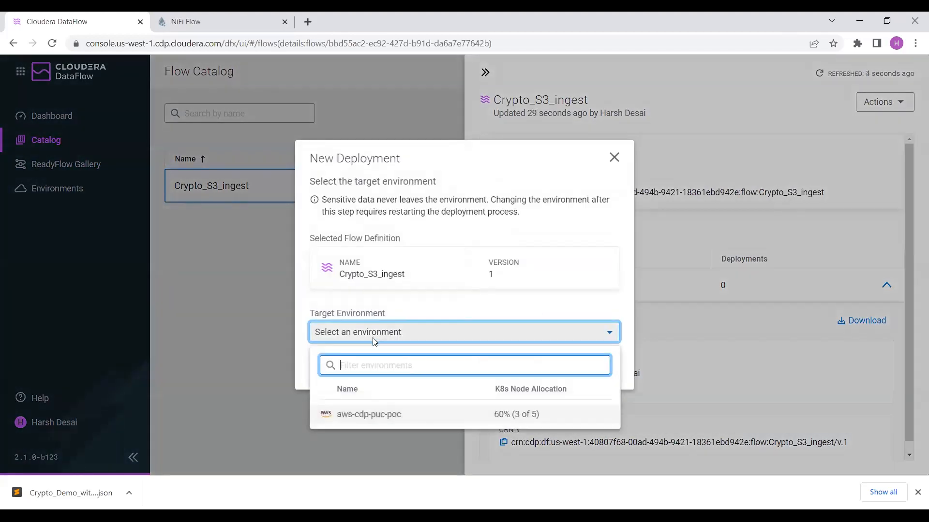
{"action": "left_click", "coordinate": [395, 424]}
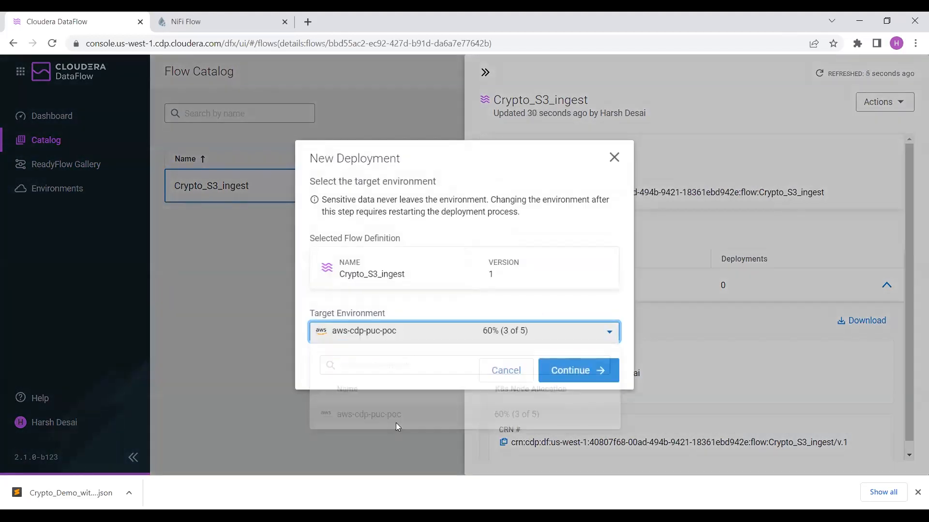
{"action": "left_click", "coordinate": [574, 380]}
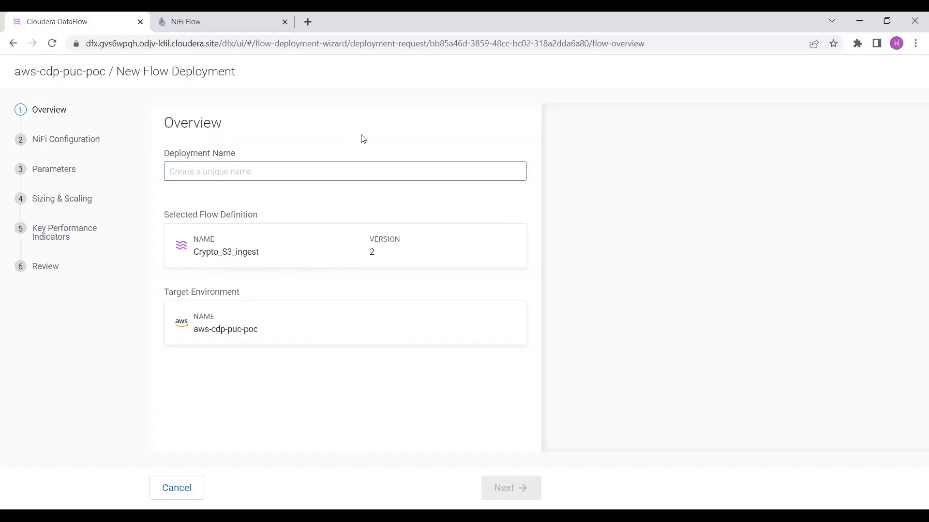
Name the deployment btc_orderbook_s3 and continue to the NiFi configuration stage
{"action": "left_click", "coordinate": [230, 171]}
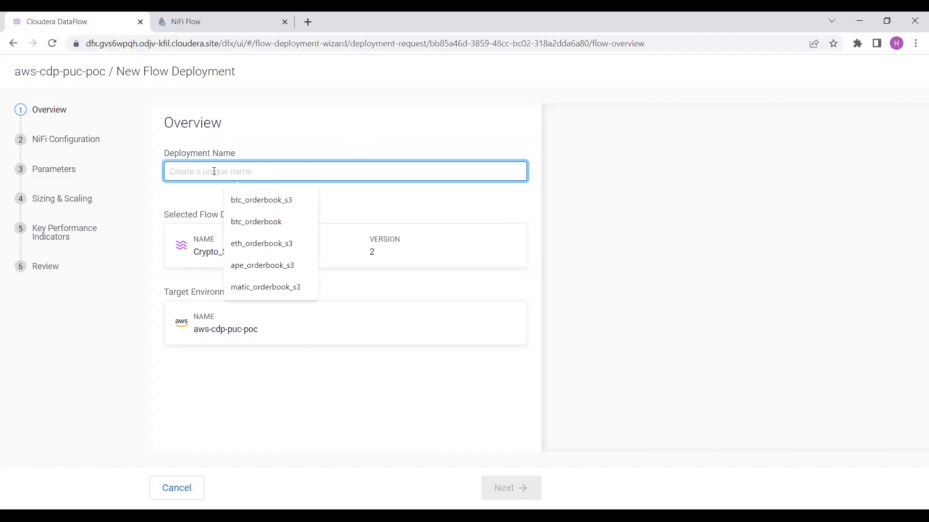
{"action": "left_click", "coordinate": [271, 201]}
{"action": "left_click", "coordinate": [517, 487]}
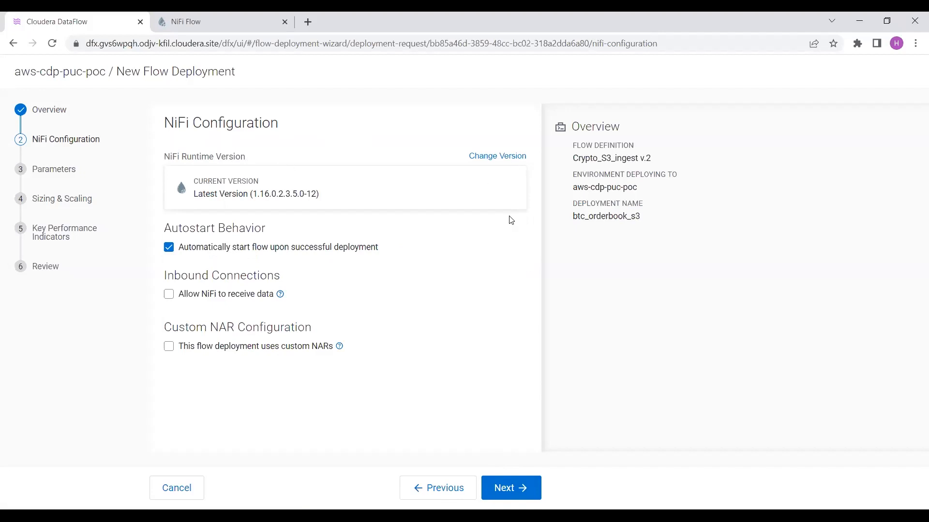
Check the NiFi runtime version options, keep the latest version (1.16.0.2.3.5.0-12), and continue to the flow's parameters
{"action": "left_click", "coordinate": [518, 161]}
{"action": "left_click", "coordinate": [563, 344]}
{"action": "left_click", "coordinate": [512, 489]}
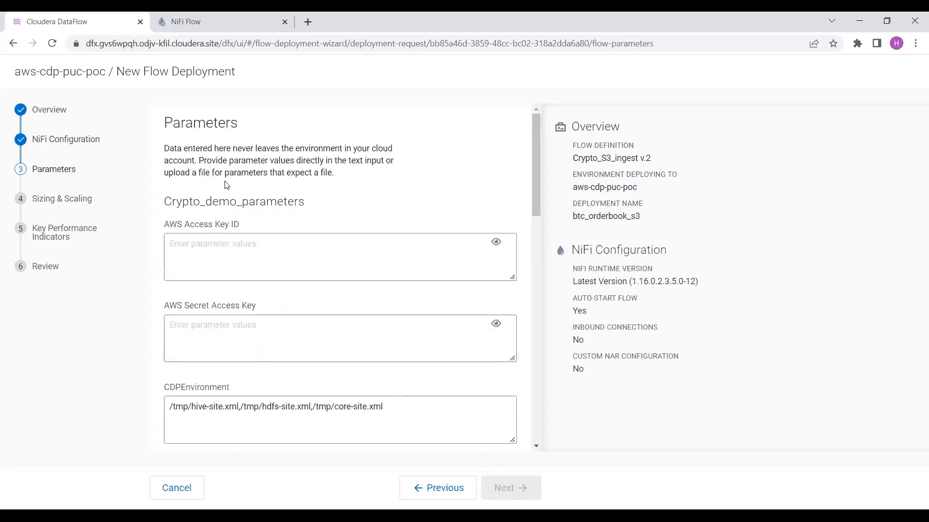
{"action": "double_click", "coordinate": [211, 118]}
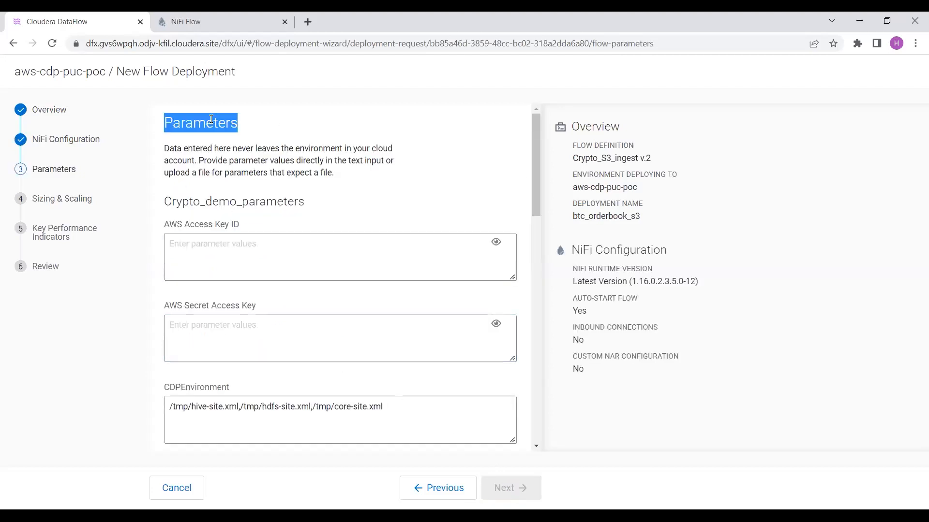
{"action": "left_click", "coordinate": [268, 135]}
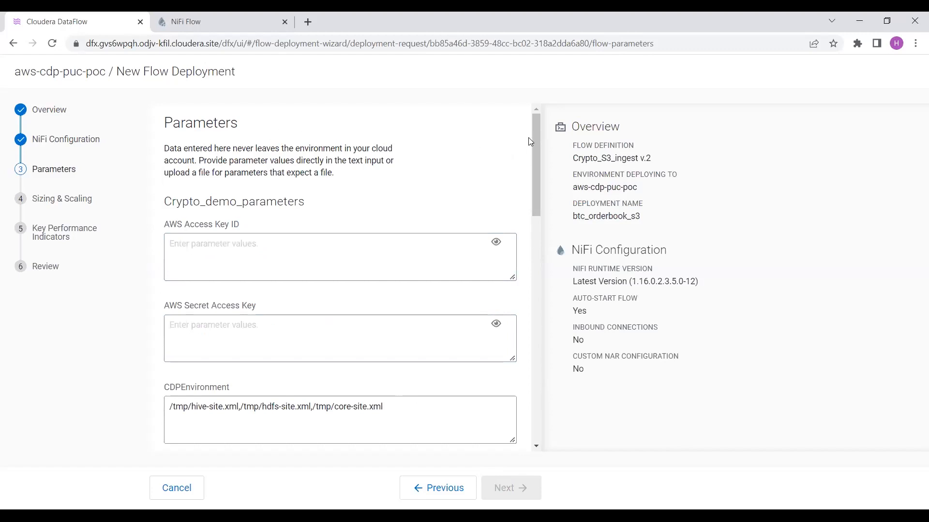
{"action": "mouse_move", "coordinate": [534, 140]}
{"action": "left_mouse_down"}
{"action": "mouse_move", "coordinate": [534, 152]}
{"action": "mouse_move", "coordinate": [533, 129]}
{"action": "left_mouse_up"}
Paste the AWS access key ID and the AWS secret access key into their fields in Crypto_demo_parameters
{"action": "left_click", "coordinate": [187, 262]}
{"action": "left_click", "coordinate": [229, 252]}
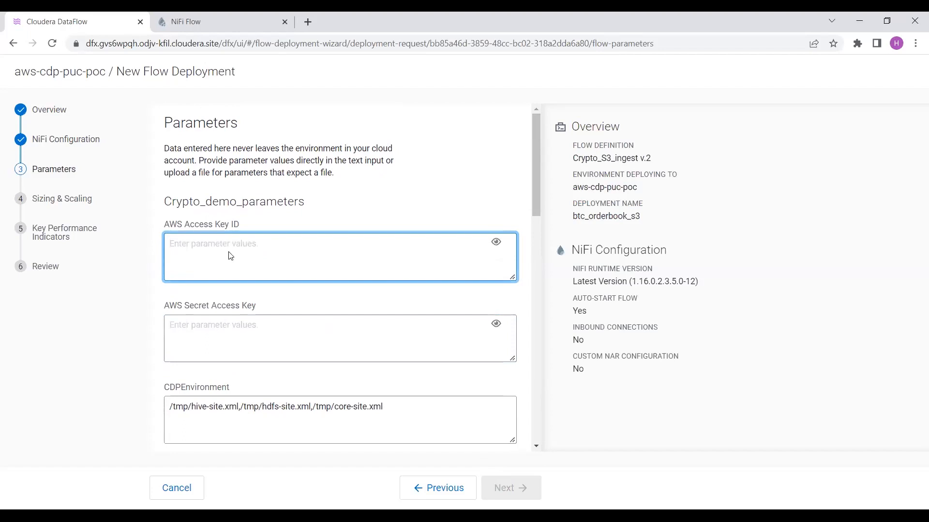
{"action": "key", "text": "alt+Tab"}
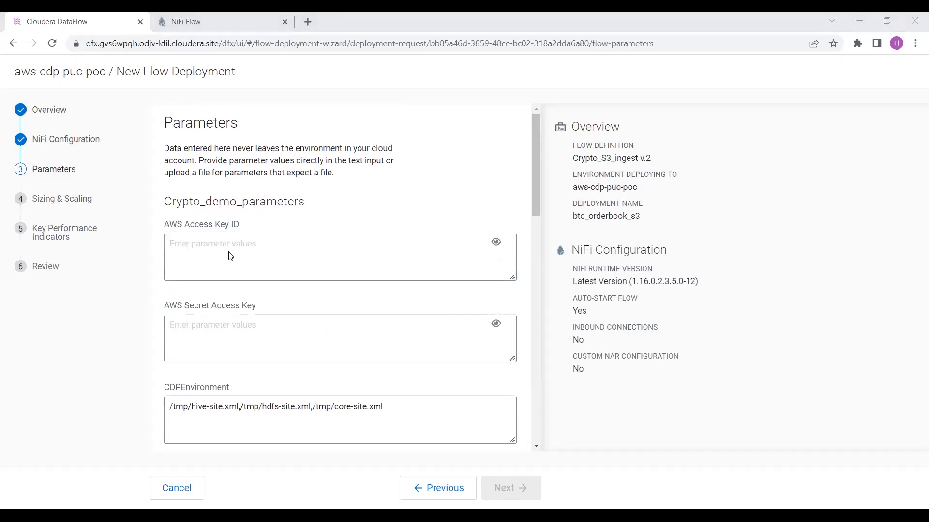
{"action": "key", "text": "alt+Tab"}
{"action": "key", "text": "ctrl+v"}
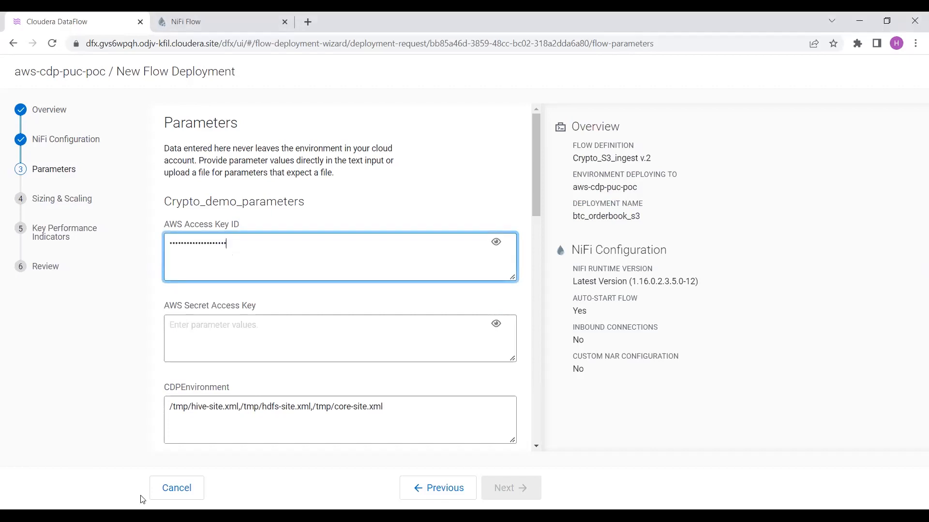
{"action": "key", "text": "alt+Tab"}
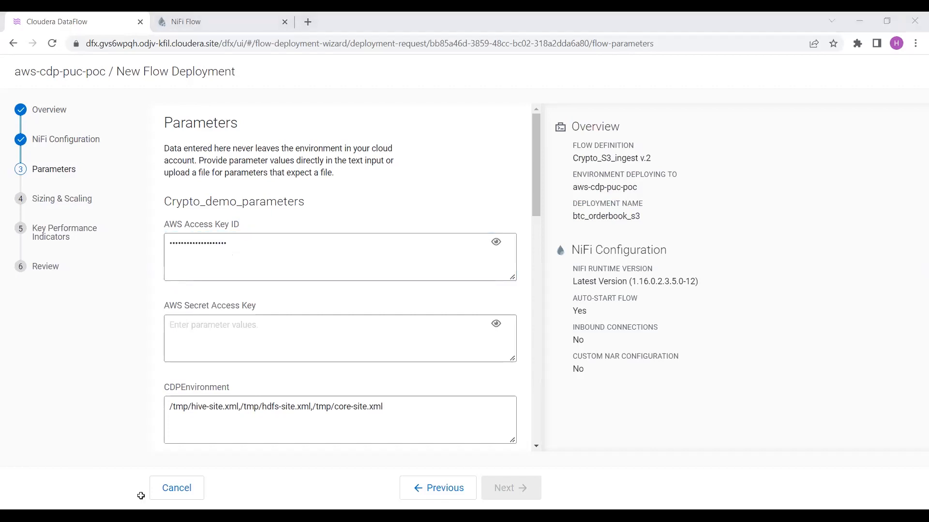
{"action": "key", "text": "alt+Tab"}
{"action": "key", "text": "Tab"}
{"action": "key", "text": "ctrl+v"}
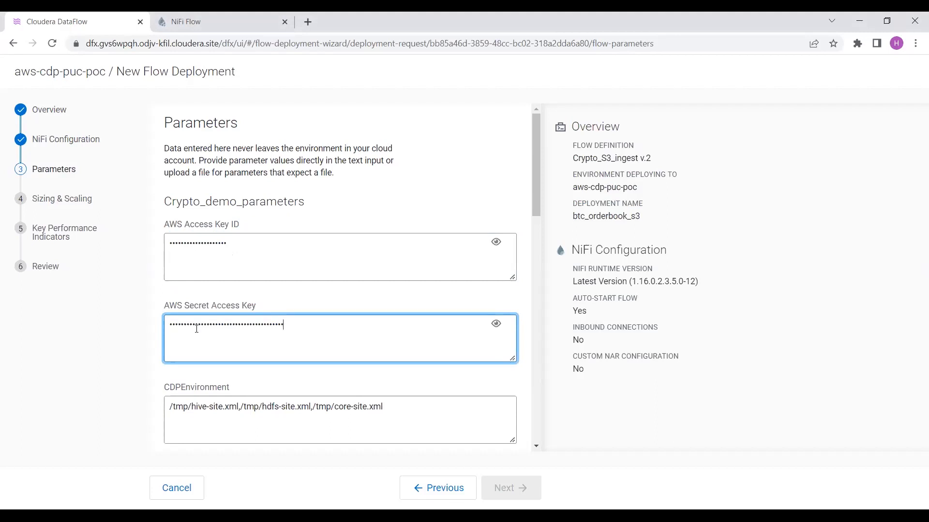
Review the remaining flow parameters, including the S3 location for data and the trading pair in the CryptoOrderBookAPI address
{"action": "scroll", "coordinate": [298, 354], "scroll_direction": "down", "scroll_amount": 10}
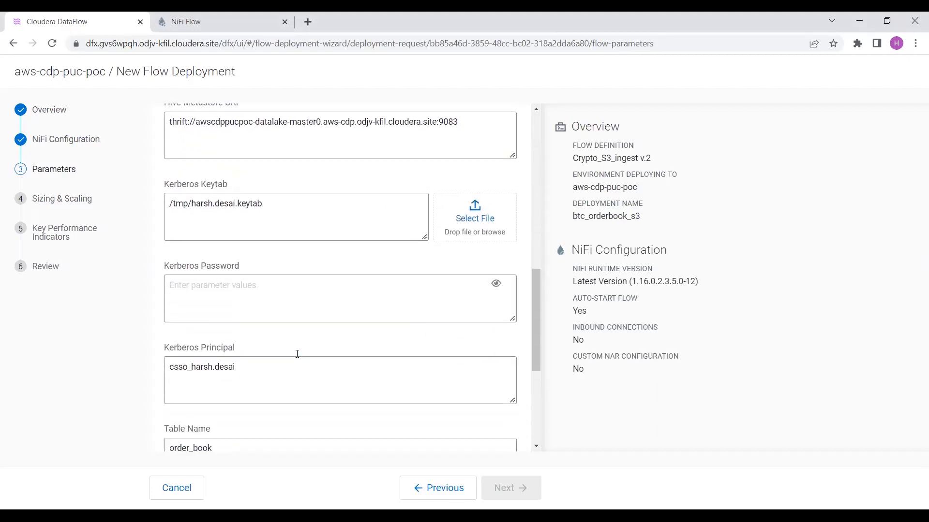
{"action": "scroll", "coordinate": [297, 354], "scroll_direction": "down", "scroll_amount": 6}
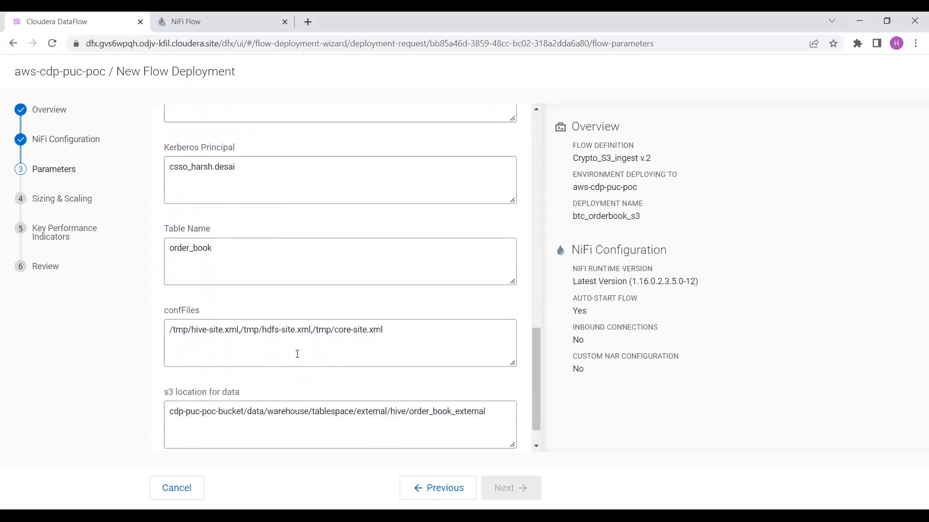
{"action": "scroll", "coordinate": [296, 356], "scroll_direction": "up", "scroll_amount": 4}
{"action": "scroll", "coordinate": [297, 357], "scroll_direction": "down", "scroll_amount": 4}
{"action": "double_click", "coordinate": [296, 375]}
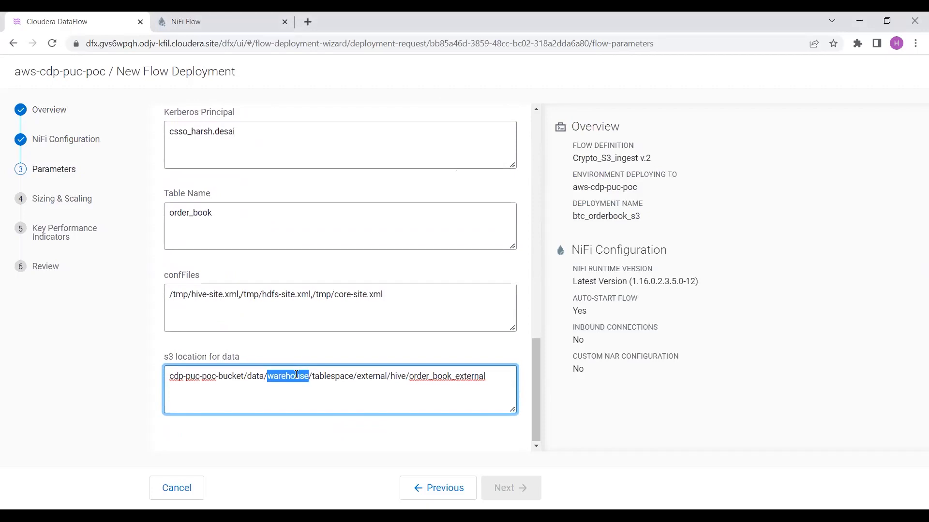
{"action": "scroll", "coordinate": [297, 374], "scroll_direction": "up", "scroll_amount": 10}
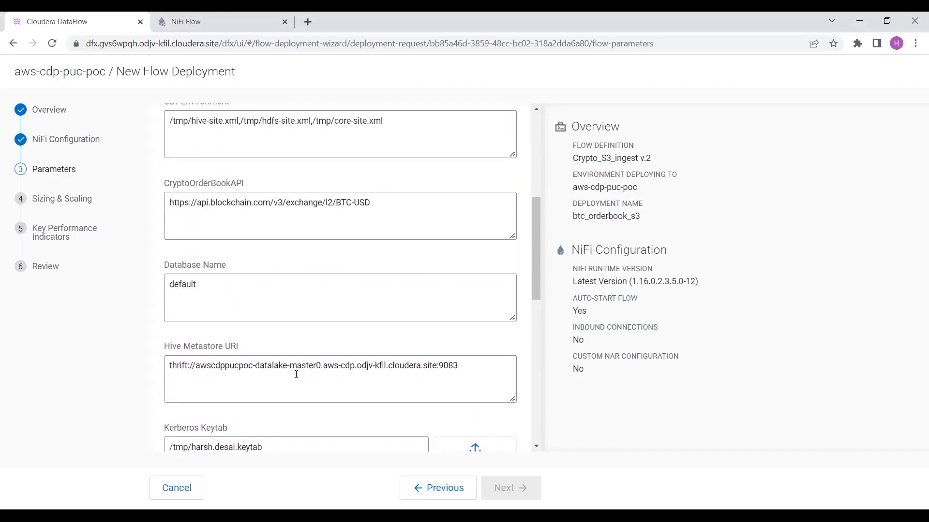
{"action": "scroll", "coordinate": [297, 375], "scroll_direction": "up", "scroll_amount": 2}
{"action": "left_click_drag", "start_coordinate": [370, 275], "coordinate": [339, 274]}
Enter the Kerberos password in the deployment's flow parameters
{"action": "scroll", "coordinate": [337, 274], "scroll_direction": "down", "scroll_amount": 7}
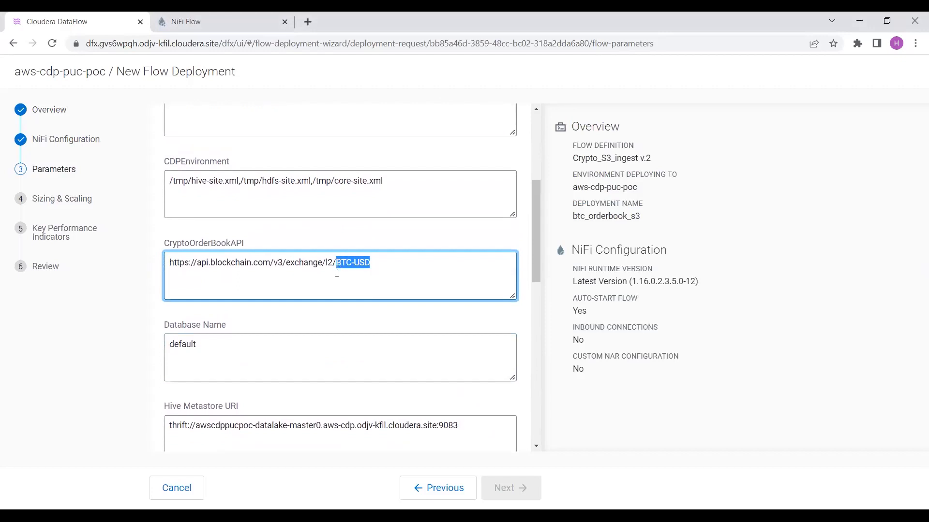
{"action": "left_click", "coordinate": [260, 253]}
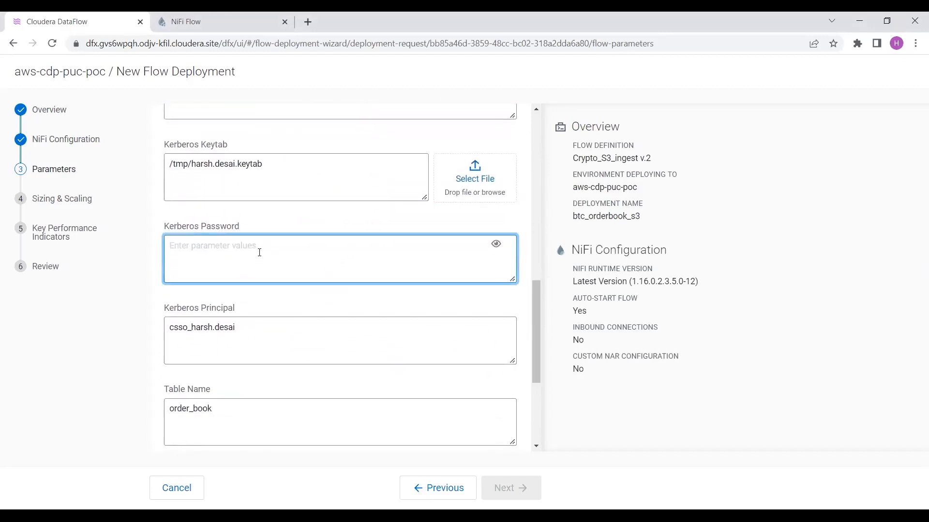
{"action": "type", "text": "•"}
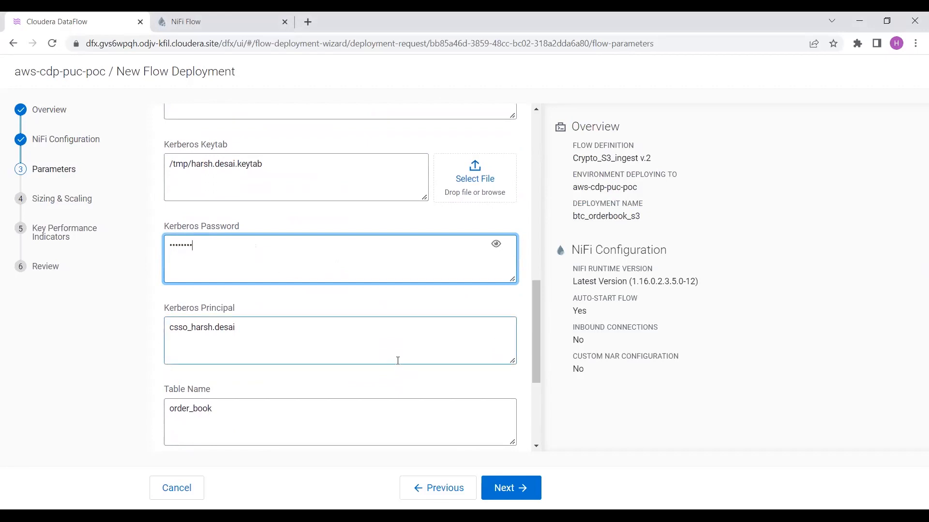
Continue to sizing and scaling, enable auto scaling from 1 to 3 nodes on Extra Small sizing, and proceed to the key performance indicators
{"action": "left_click", "coordinate": [503, 488]}
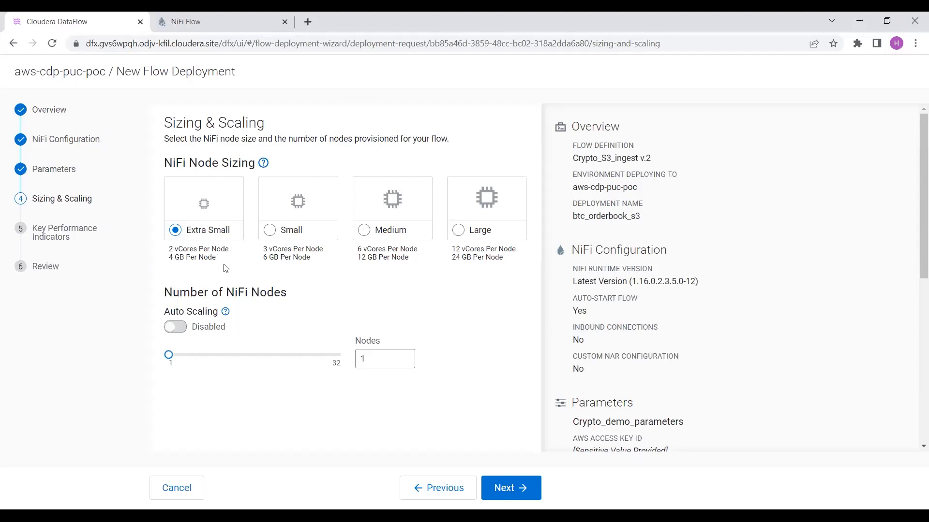
{"action": "left_click", "coordinate": [177, 329]}
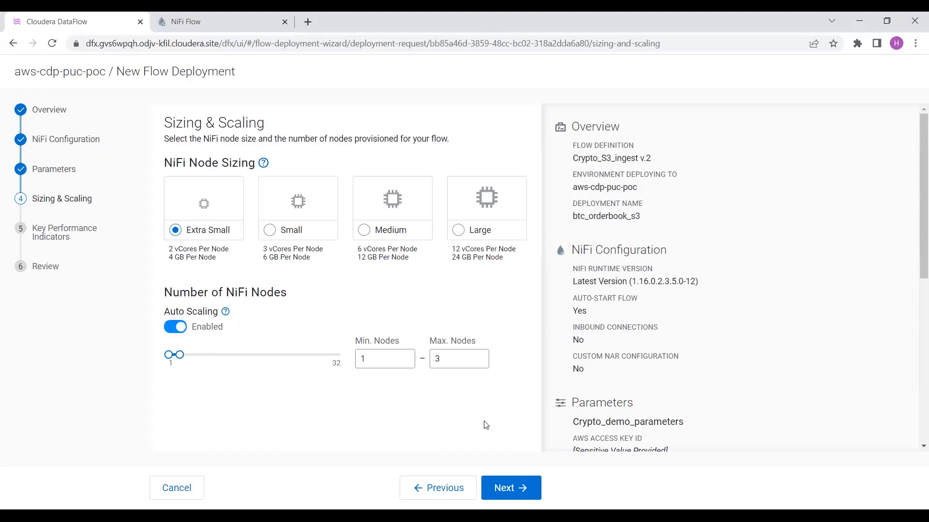
{"action": "left_click", "coordinate": [512, 490]}
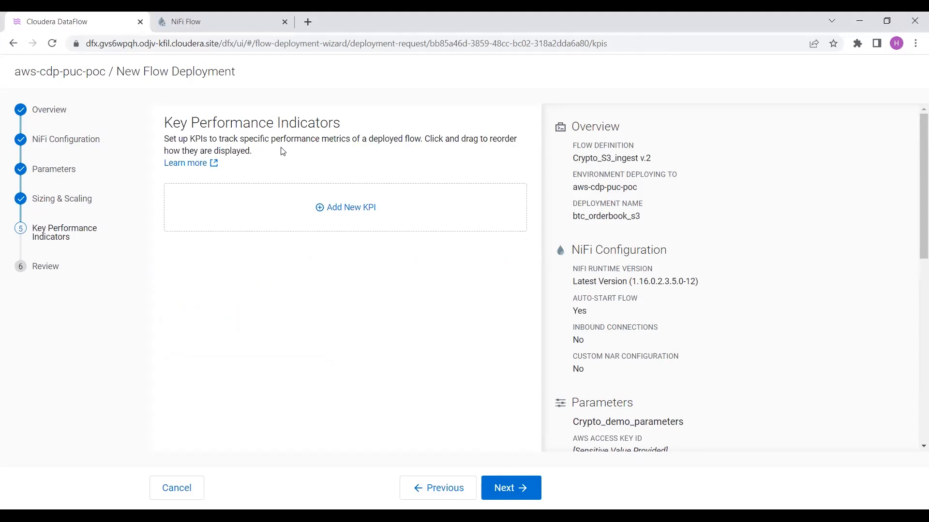
Add an Entire Flow KPI tracking Flow Files Queued, with an alert when the count is greater than 10 for 1 minute
{"action": "left_click", "coordinate": [366, 207]}
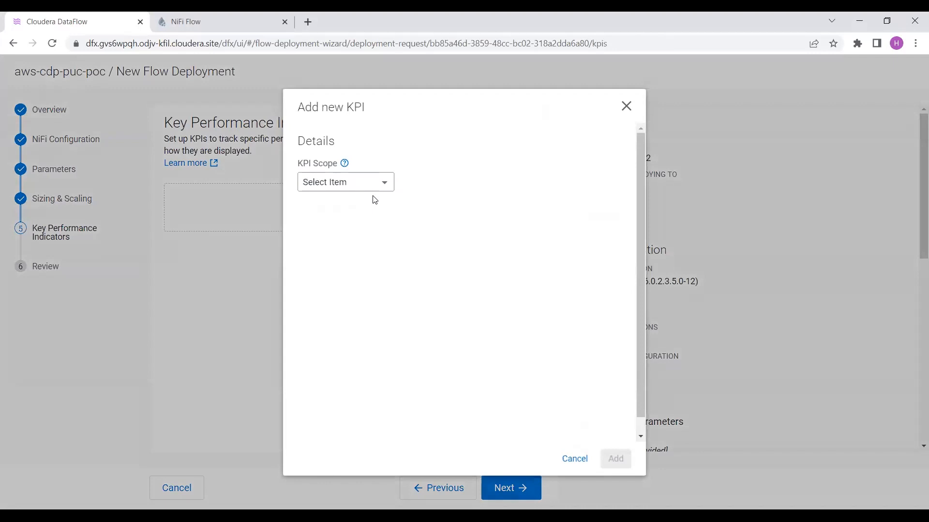
{"action": "left_click", "coordinate": [385, 190]}
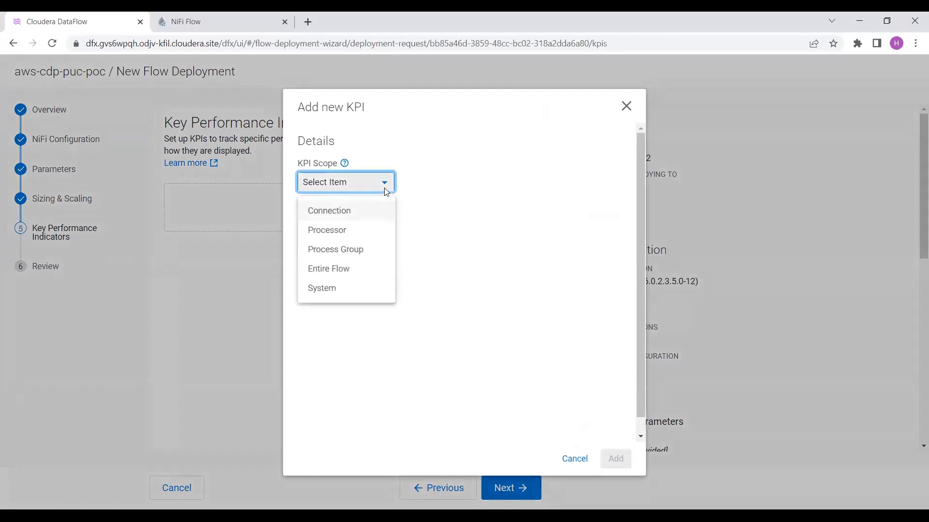
{"action": "left_click", "coordinate": [353, 269]}
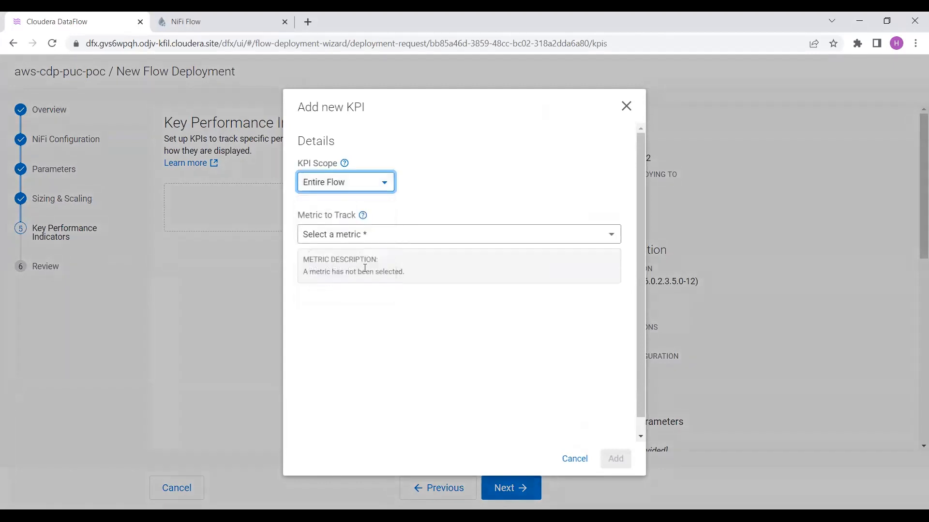
{"action": "left_click", "coordinate": [414, 236]}
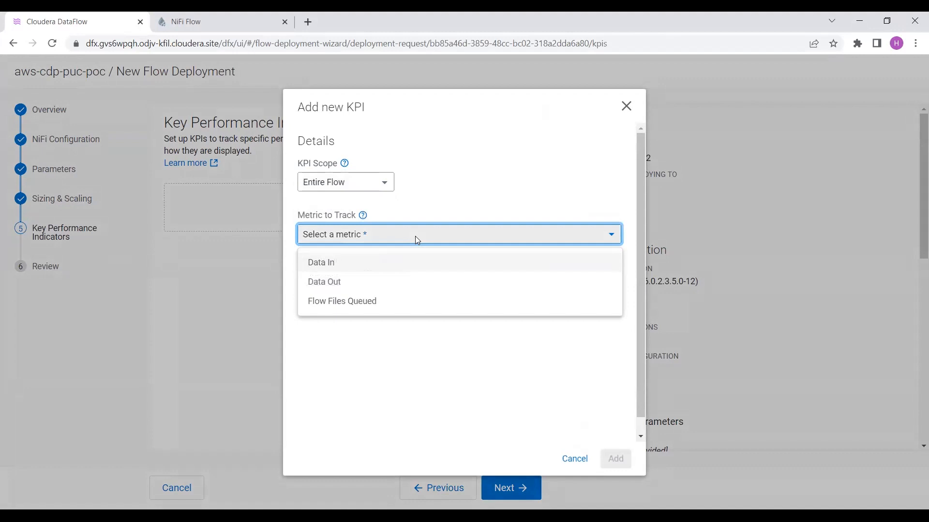
{"action": "left_click", "coordinate": [349, 302]}
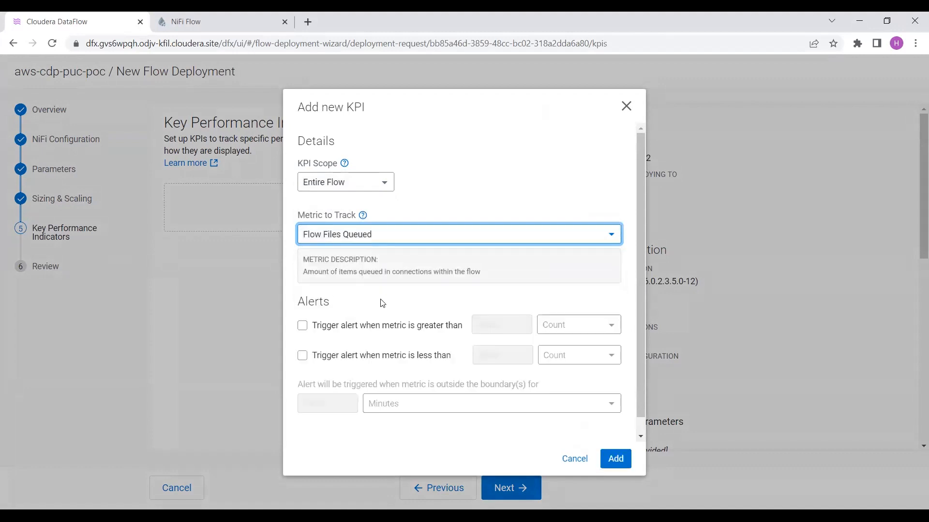
{"action": "left_click", "coordinate": [302, 326]}
{"action": "left_click", "coordinate": [526, 324]}
{"action": "type", "text": "10"}
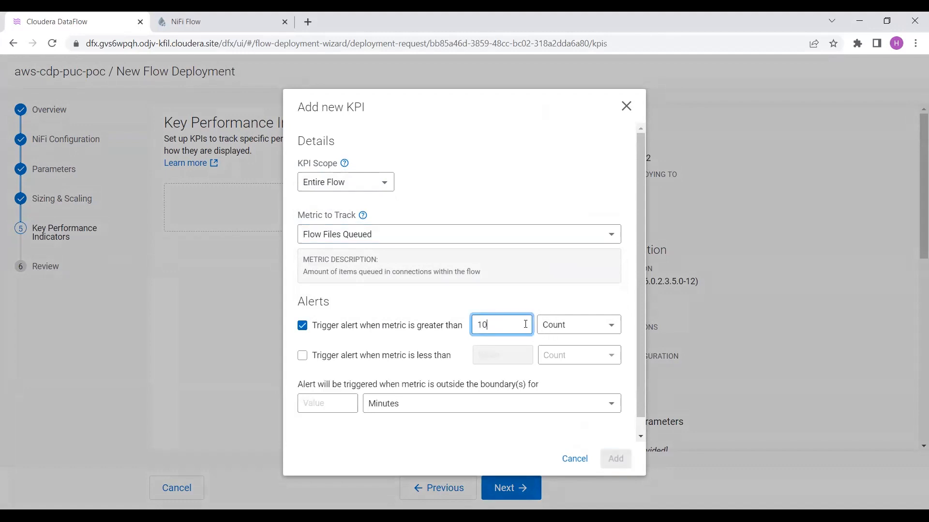
{"action": "left_click", "coordinate": [317, 406]}
{"action": "type", "text": "1"}
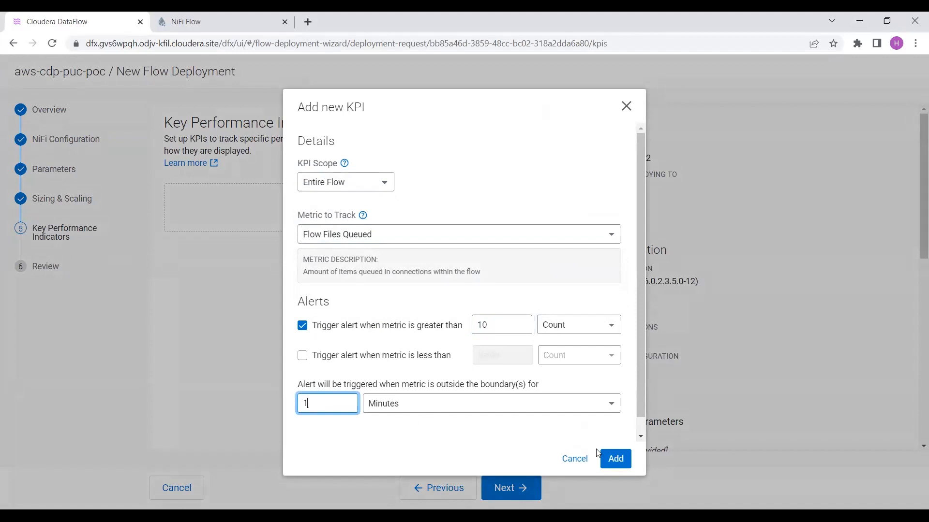
{"action": "left_click", "coordinate": [614, 458]}
Add a second KPI with System scope that tracks CPU Utilization, without any alert
{"action": "left_click", "coordinate": [351, 301]}
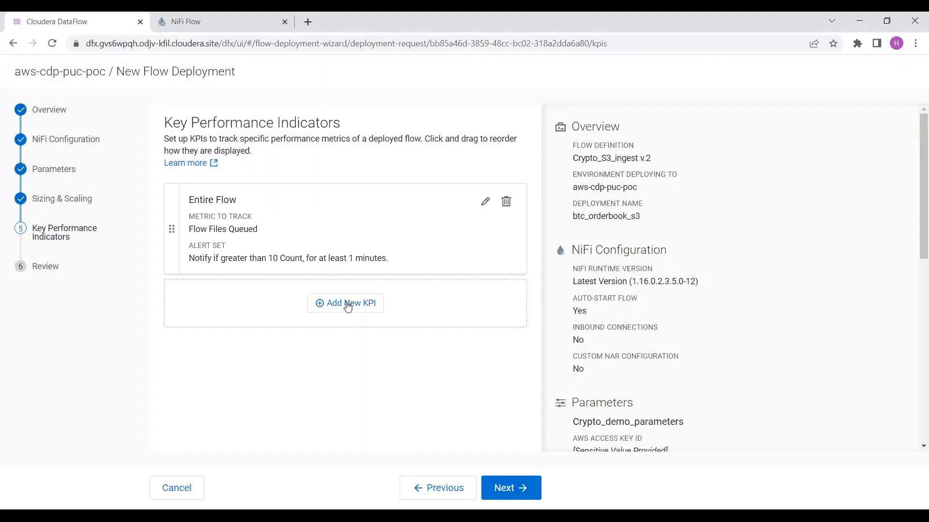
{"action": "left_click", "coordinate": [372, 182]}
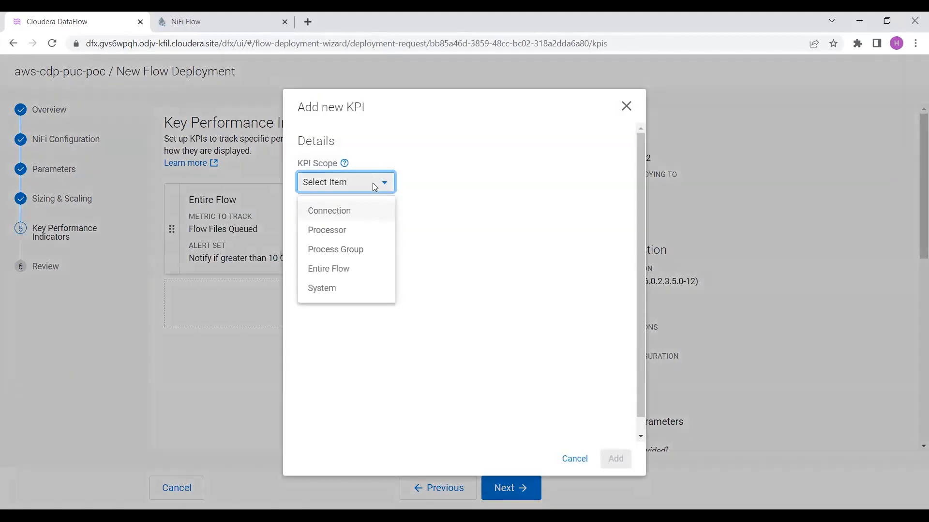
{"action": "left_click", "coordinate": [344, 292]}
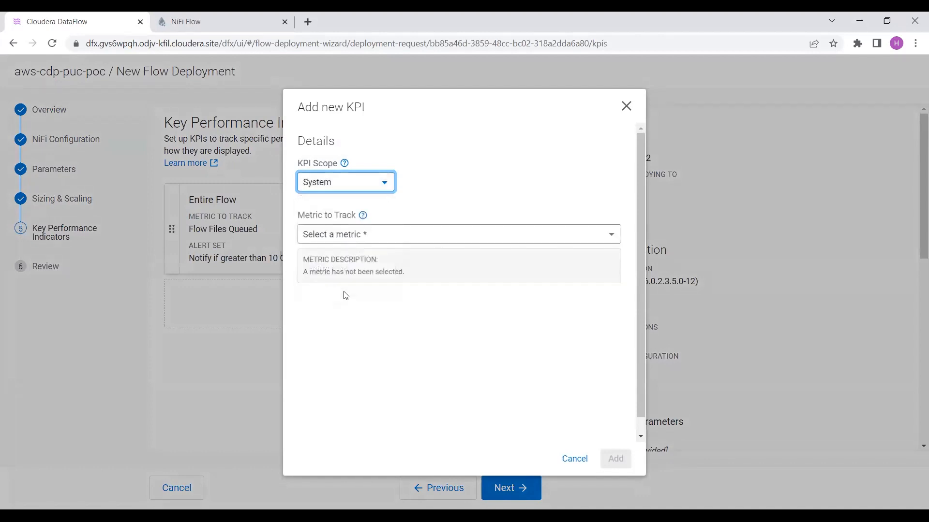
{"action": "left_click", "coordinate": [343, 237]}
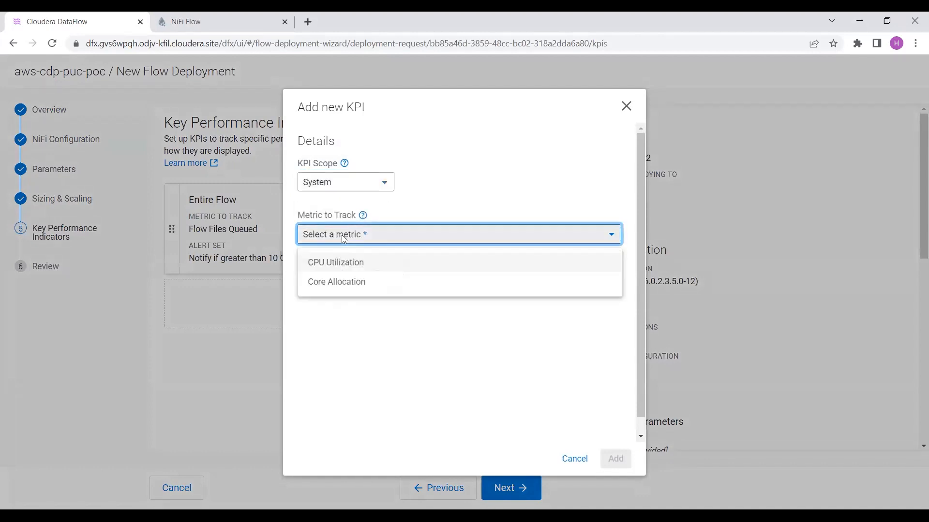
{"action": "left_click", "coordinate": [340, 262]}
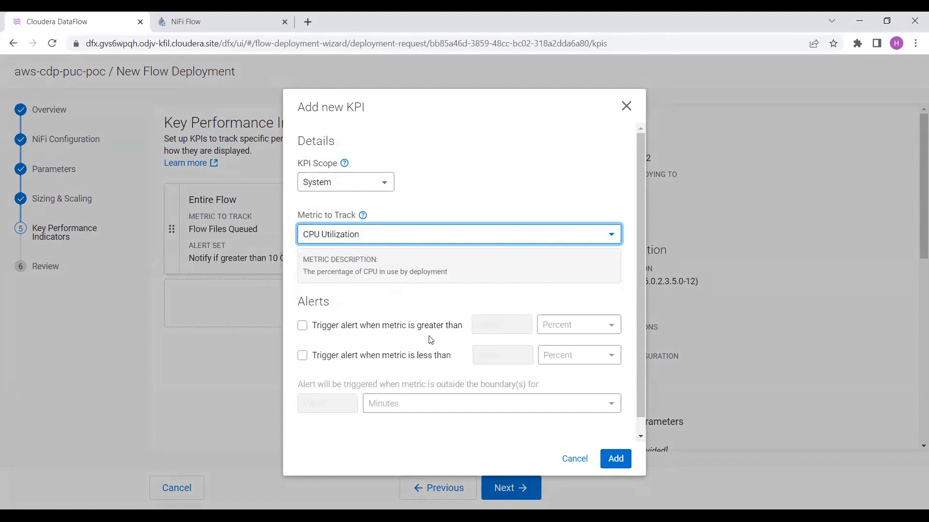
{"action": "left_click", "coordinate": [616, 459]}
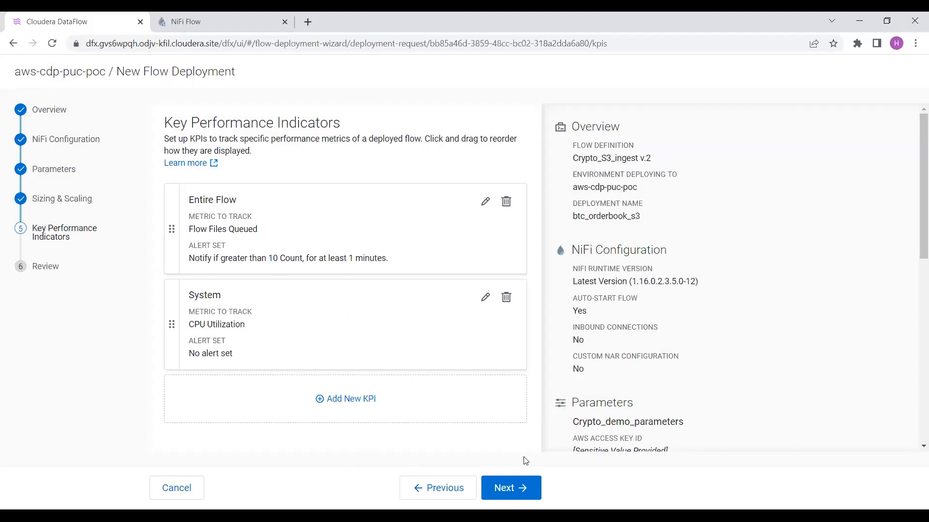
Continue to the review stage, look through the deployment summary, and deploy the flow
{"action": "left_click", "coordinate": [521, 489]}
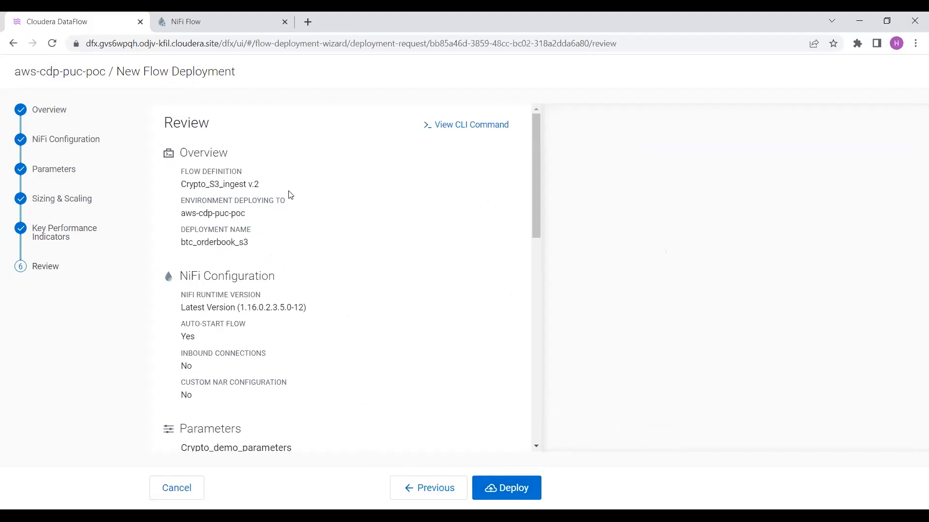
{"action": "scroll", "coordinate": [290, 194], "scroll_direction": "down", "scroll_amount": 10}
{"action": "scroll", "coordinate": [289, 195], "scroll_direction": "up", "scroll_amount": 10}
{"action": "left_click", "coordinate": [507, 488]}
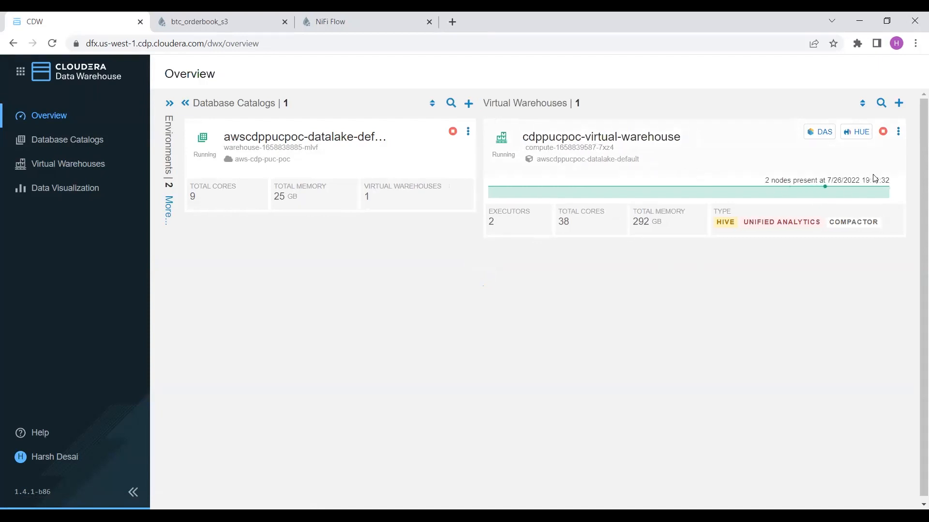
From Cloudera Data Warehouse, open Data Analytics Studio for cdppucpoc-virtual-warehouse and go to the query composer
{"action": "left_click", "coordinate": [822, 132]}
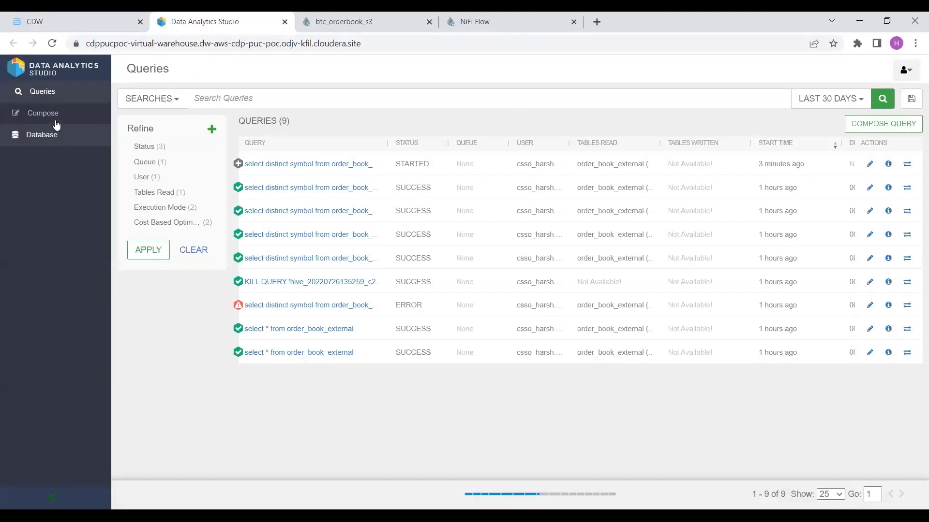
{"action": "left_click", "coordinate": [55, 114]}
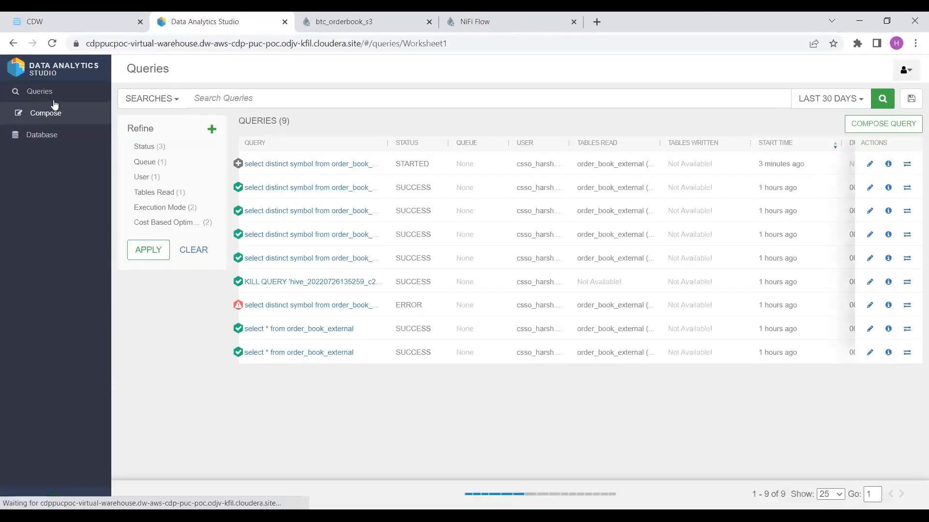
Write the query select * from order_book_external in Worksheet1 and execute it
{"action": "left_click", "coordinate": [314, 167]}
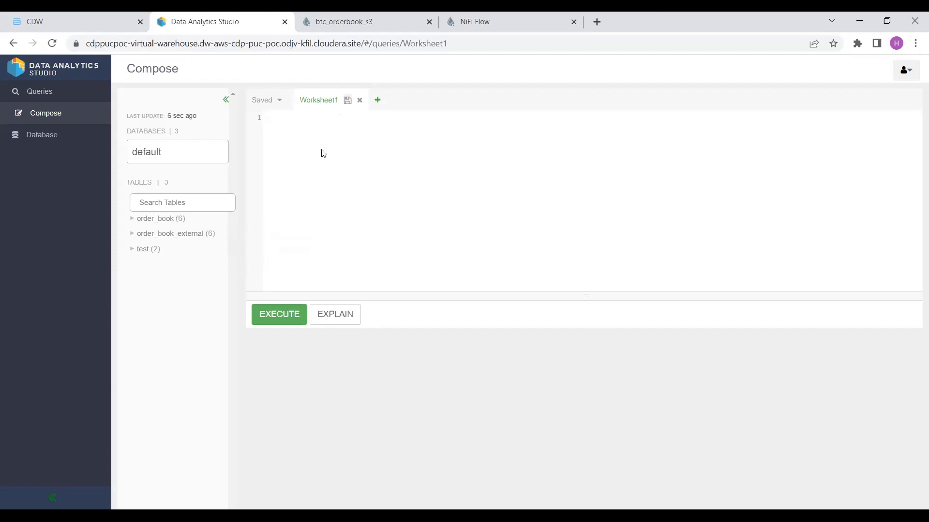
{"action": "type", "text": "https://cdppucpoc-virtual-warehouse.dw-aws-cdp-puc-poc.odjv-kfil.cloudera.site/#/queries/Worksheet1/results"}
{"action": "key", "text": "ctrl+a"}
{"action": "type", "text": "sele"}
{"action": "key", "text": "BackSpace"}
{"action": "key", "text": "BackSpace"}
{"action": "type", "text": "lect * from"}
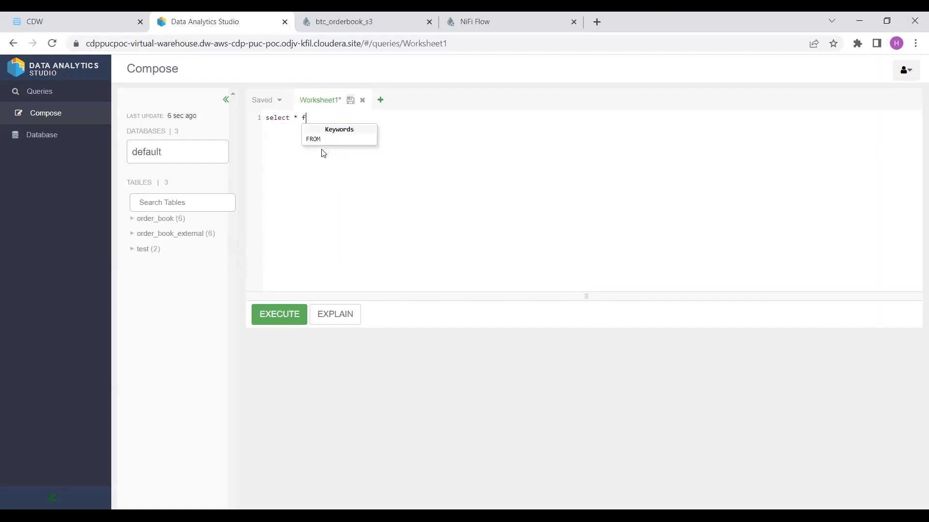
{"action": "key", "text": "Down"}
{"action": "key", "text": "Down"}
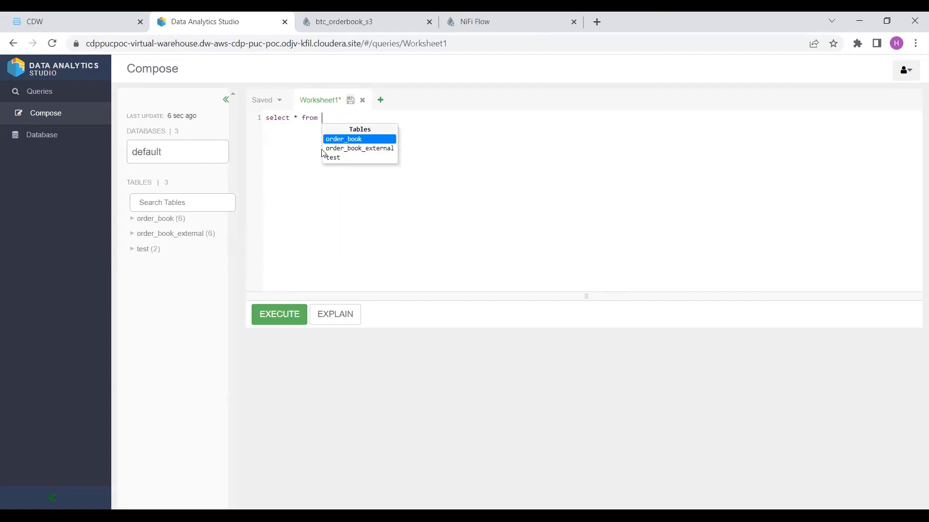
{"action": "key", "text": "Return"}
{"action": "key", "text": "ctrl+Return"}
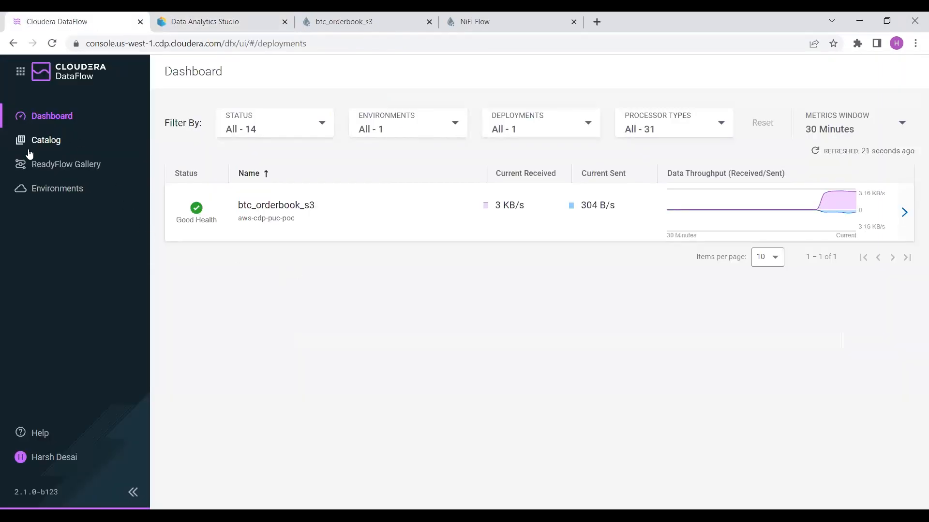
Switch to Cloudera DataFlow and start a new deployment of Crypto_S3_ingest version 2 from the catalog, targeting the aws-cdp-puc-poc environment
{"action": "left_click", "coordinate": [47, 141]}
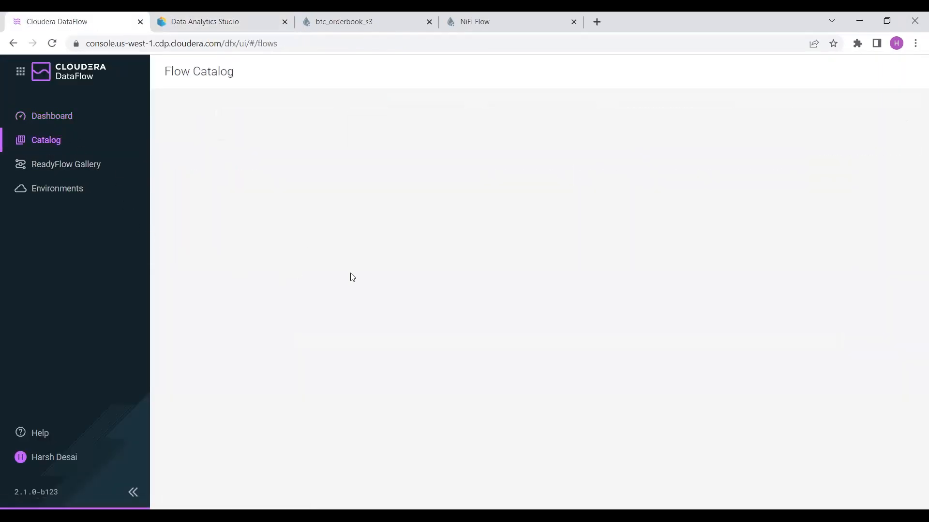
{"action": "left_click", "coordinate": [912, 189]}
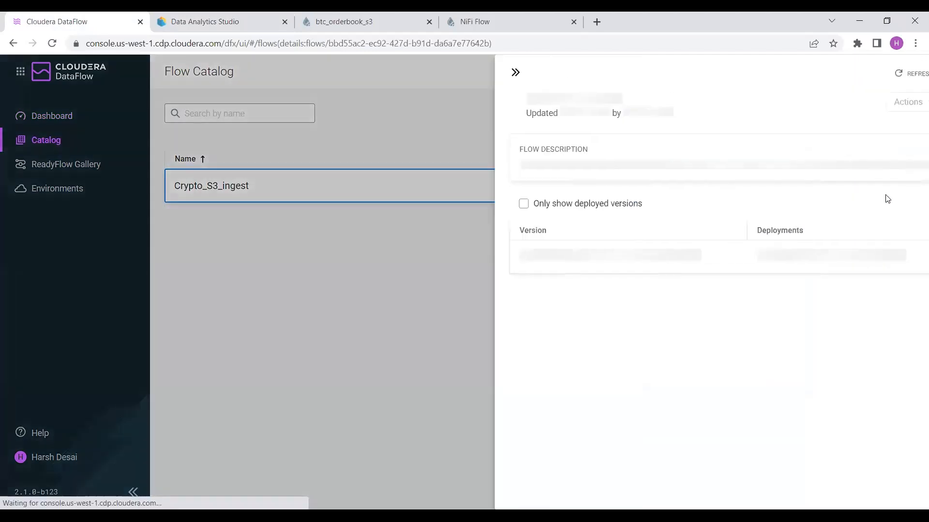
{"action": "left_click", "coordinate": [523, 328]}
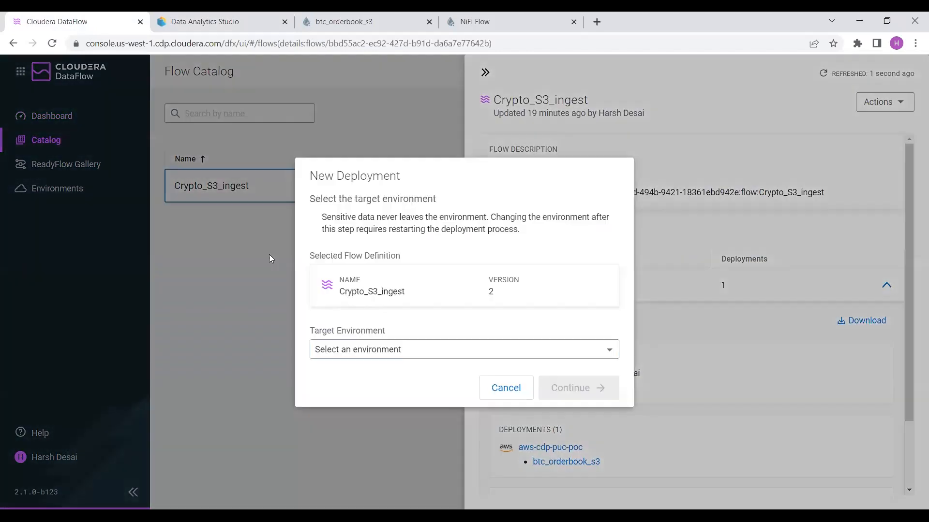
{"action": "left_click", "coordinate": [407, 351]}
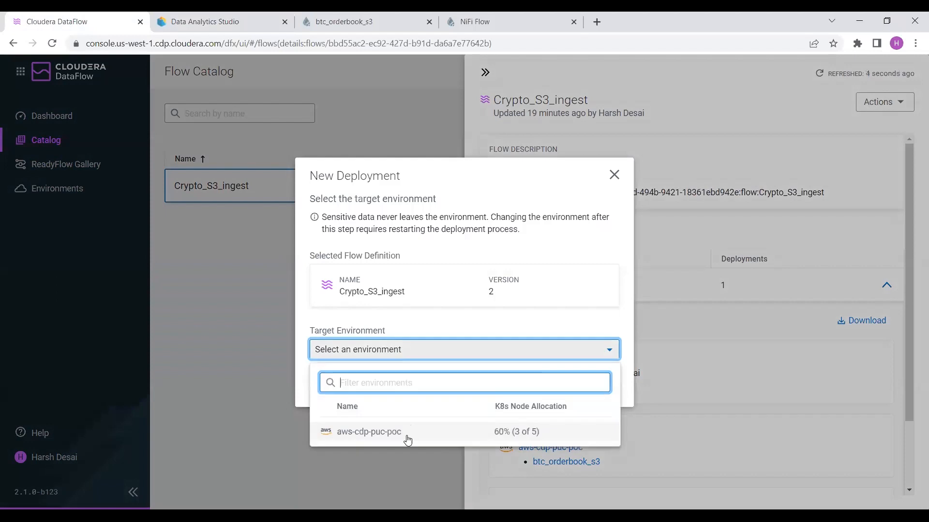
{"action": "left_click", "coordinate": [406, 438]}
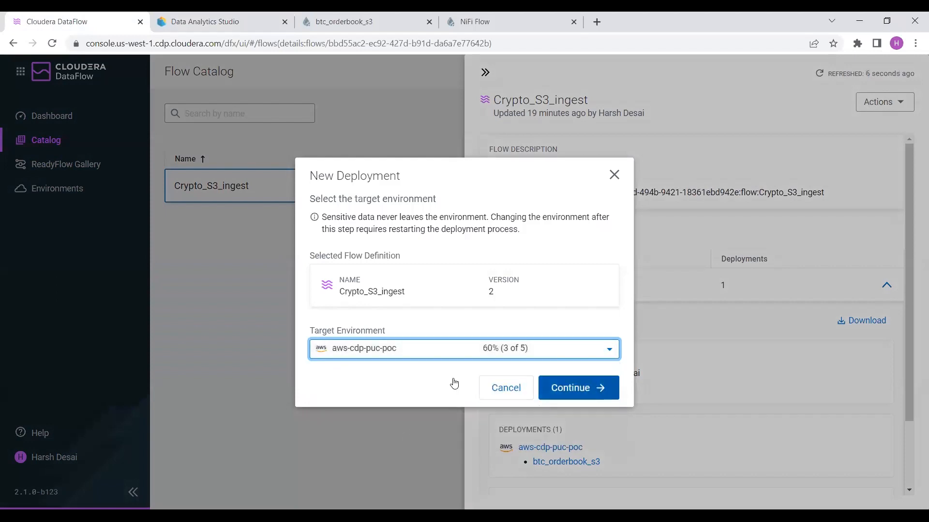
{"action": "left_click", "coordinate": [578, 387]}
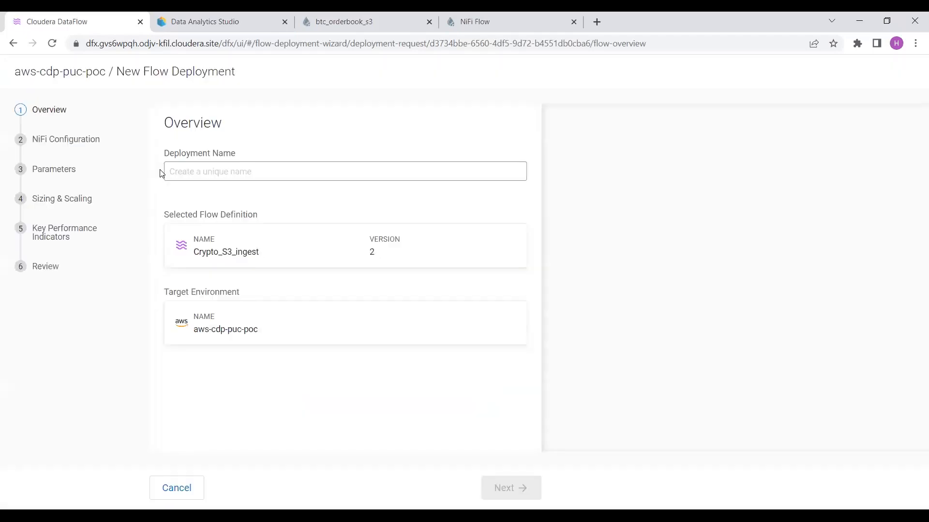
Name the deployment eth_orderbook_s3 and accept the default NiFi configuration
{"action": "left_click", "coordinate": [240, 174]}
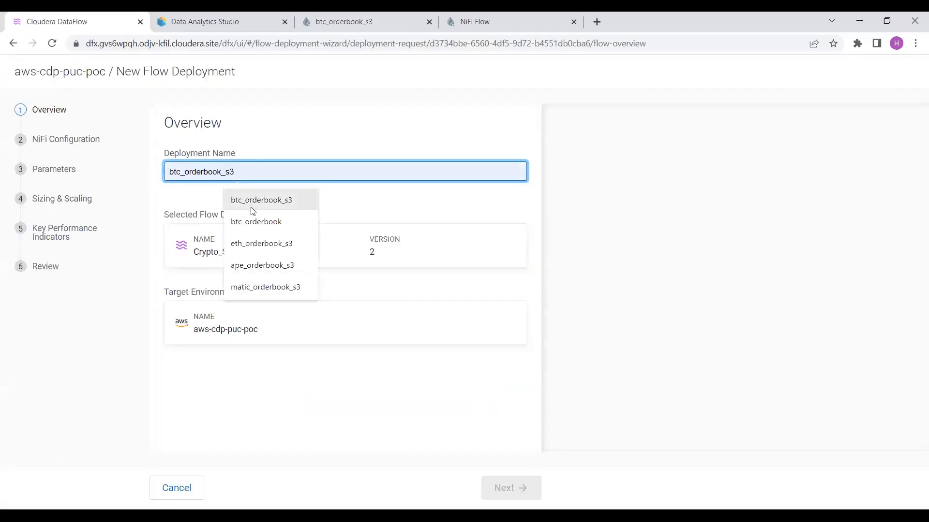
{"action": "left_click", "coordinate": [255, 244]}
{"action": "left_click_drag", "start_coordinate": [182, 171], "coordinate": [150, 174]}
{"action": "left_click", "coordinate": [509, 488]}
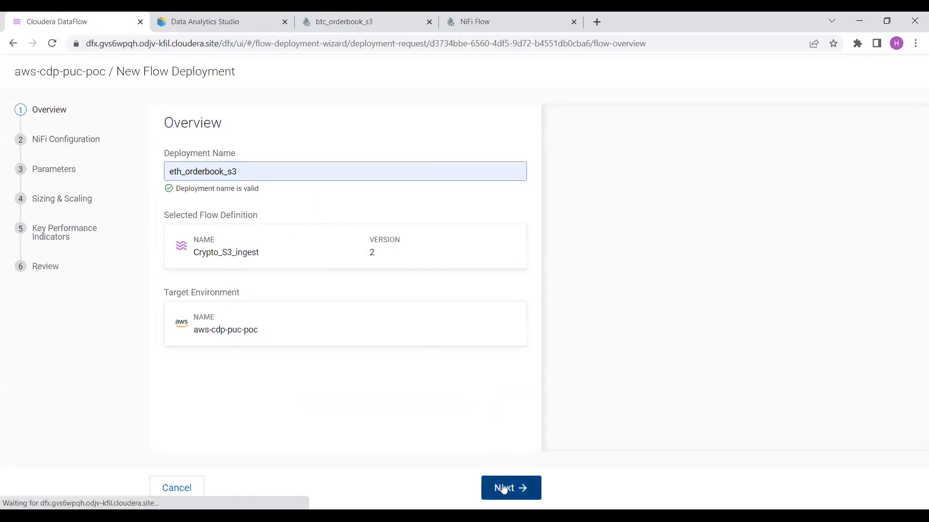
{"action": "left_click", "coordinate": [521, 491]}
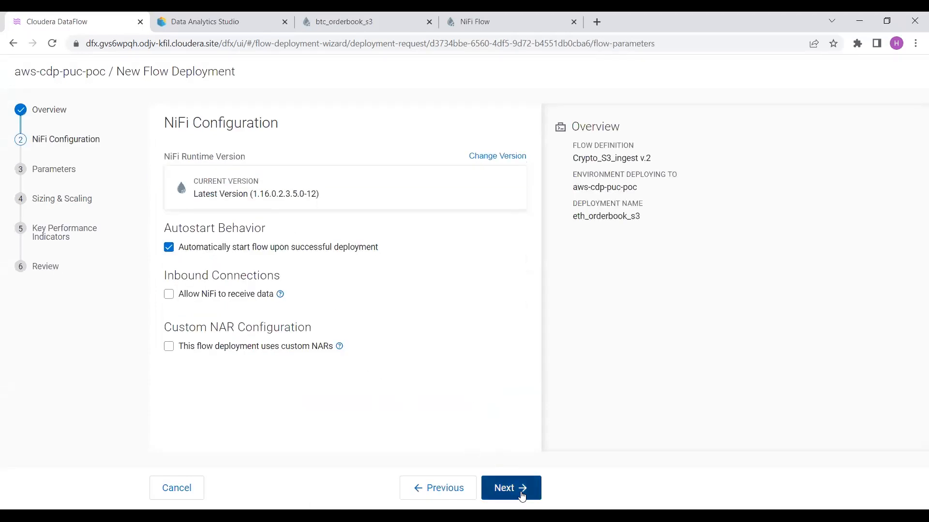
Paste the AWS access key ID and the AWS secret access key into their parameters
{"action": "left_click", "coordinate": [248, 256]}
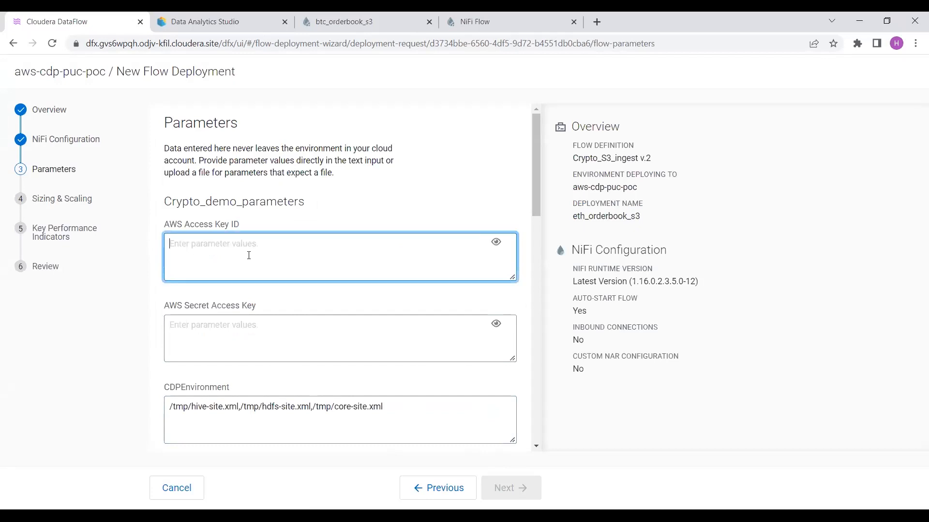
{"action": "key", "text": "alt+Tab"}
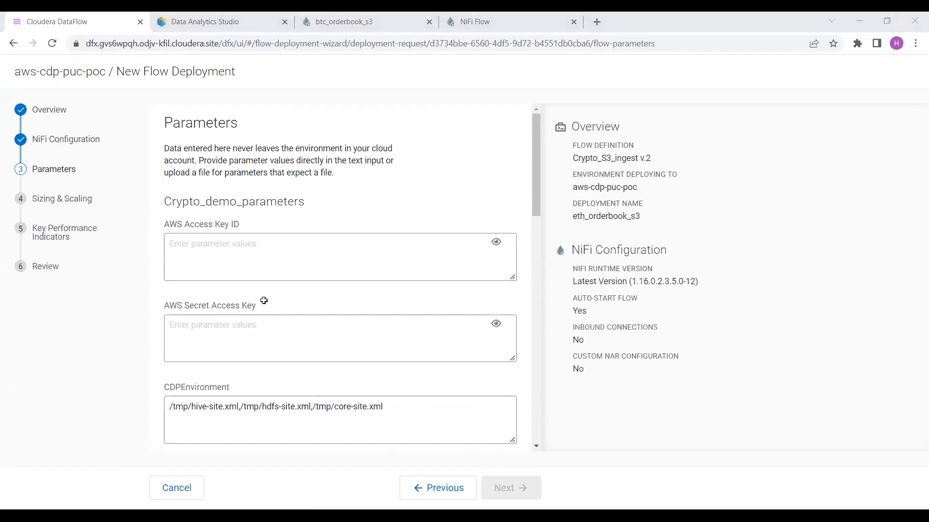
{"action": "key", "text": "ctrl+v"}
{"action": "key", "text": "alt+Tab"}
{"action": "key", "text": "ctrl+v"}
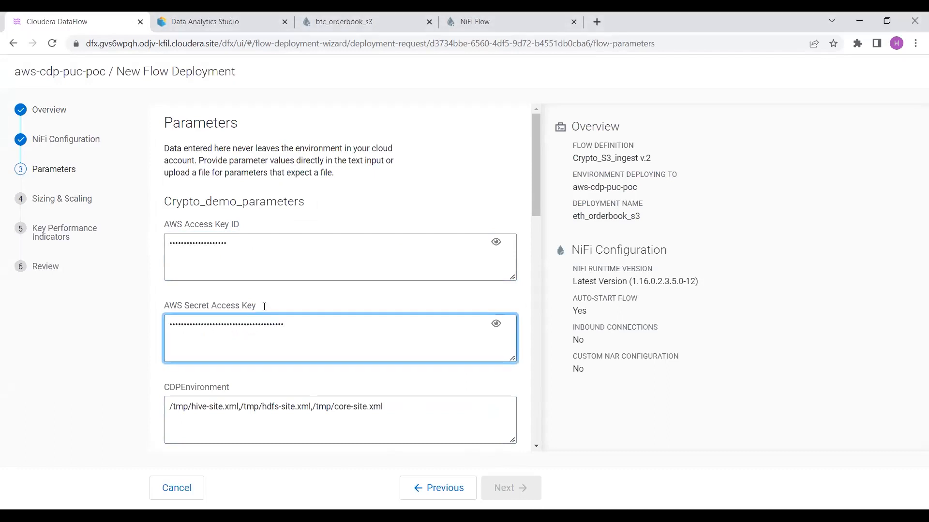
Change the currency pair in the CryptoOrderBookAPI URL to ETH-USD and enter the Kerberos password
{"action": "scroll", "coordinate": [265, 306], "scroll_direction": "down", "scroll_amount": 4}
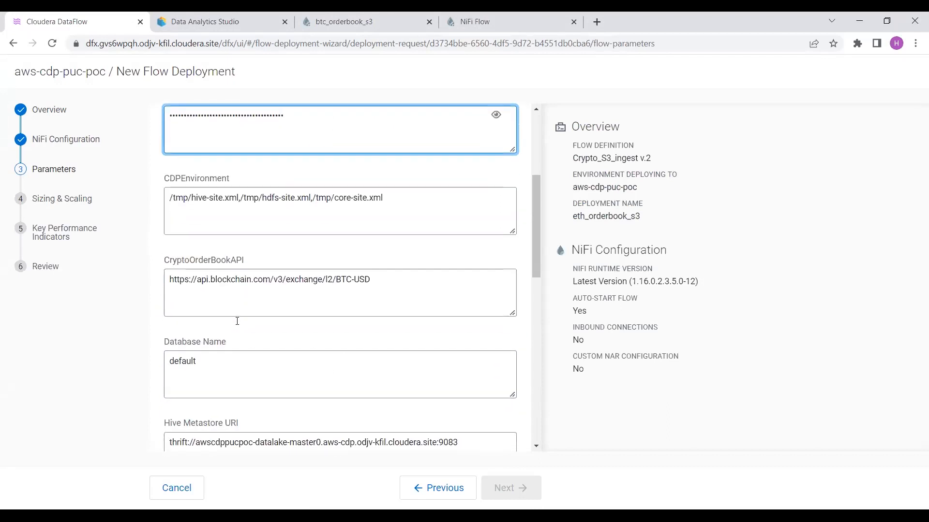
{"action": "left_click_drag", "start_coordinate": [351, 282], "coordinate": [338, 279]}
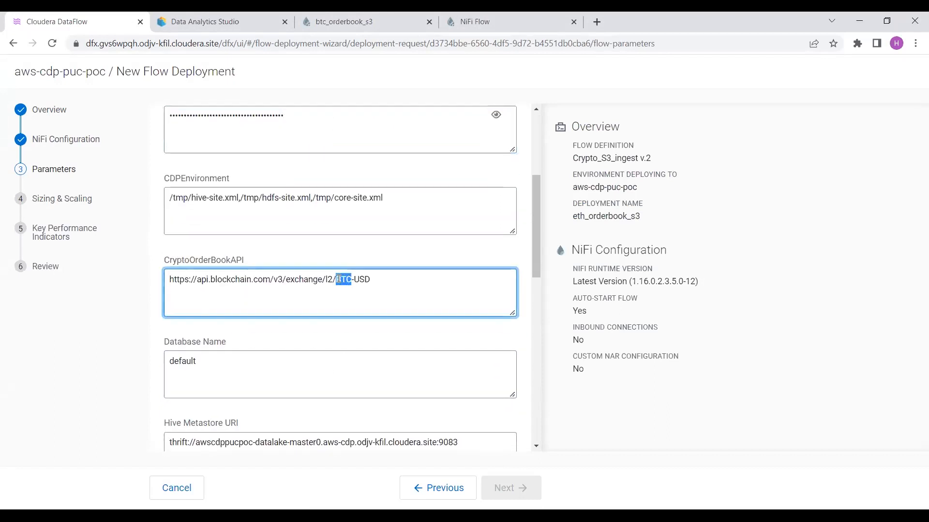
{"action": "type", "text": "ETH"}
{"action": "scroll", "coordinate": [338, 279], "scroll_direction": "down", "scroll_amount": 6}
{"action": "left_click", "coordinate": [303, 316]}
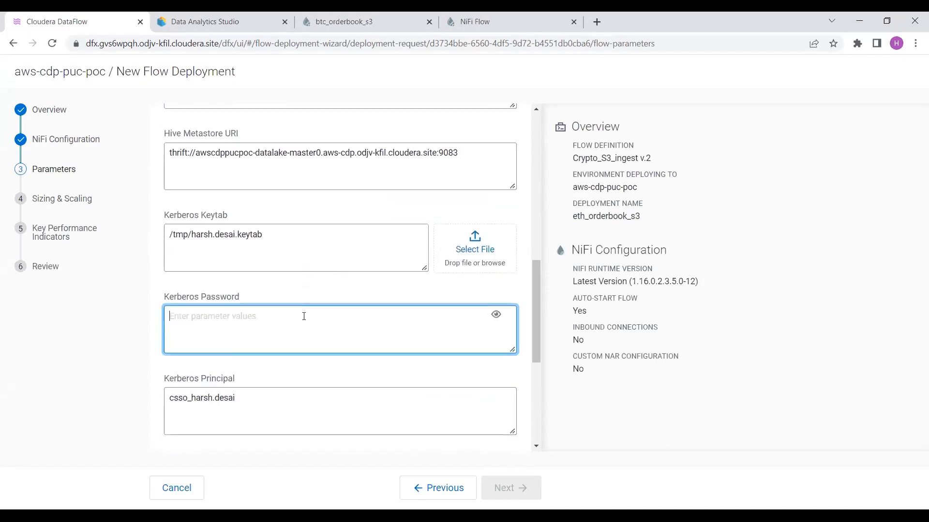
{"action": "type", "text": "*********"}
Look through the deployment parameters and examine the bucket and table path in the s3 location for data
{"action": "scroll", "coordinate": [303, 315], "scroll_direction": "down", "scroll_amount": 1}
{"action": "scroll", "coordinate": [303, 329], "scroll_direction": "up", "scroll_amount": 10}
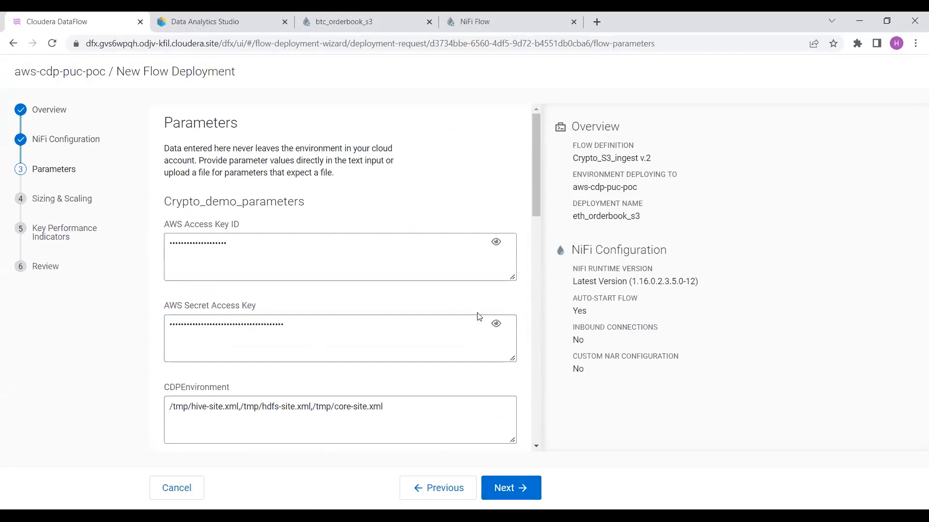
{"action": "scroll", "coordinate": [479, 318], "scroll_direction": "down", "scroll_amount": 10}
{"action": "left_click", "coordinate": [305, 371]}
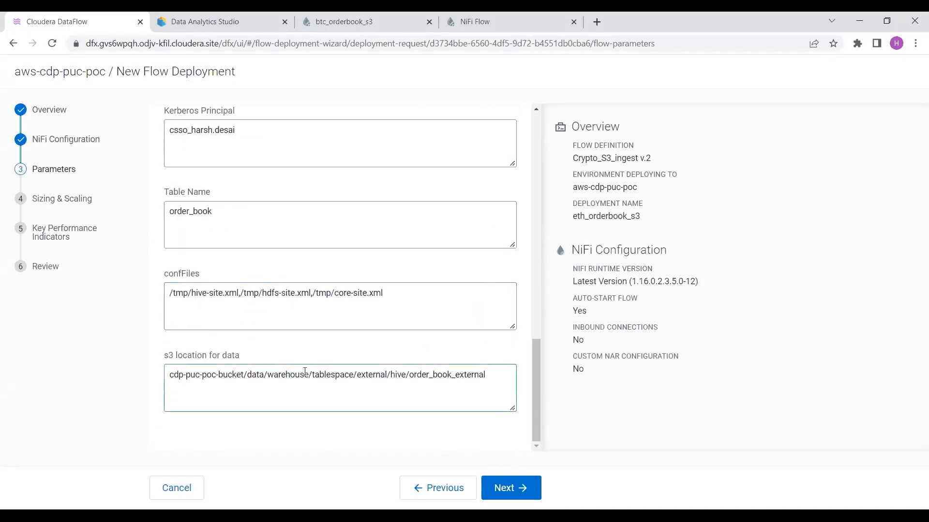
{"action": "double_click", "coordinate": [209, 375]}
{"action": "double_click", "coordinate": [450, 376]}
{"action": "left_click", "coordinate": [450, 377]}
{"action": "left_click_drag", "start_coordinate": [489, 376], "coordinate": [335, 375]}
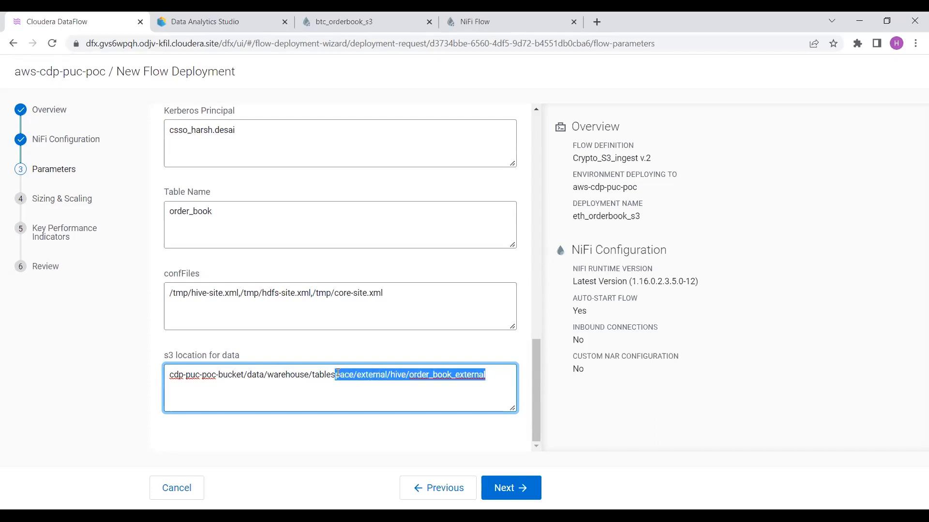
{"action": "left_click_drag", "start_coordinate": [172, 375], "coordinate": [267, 376]}
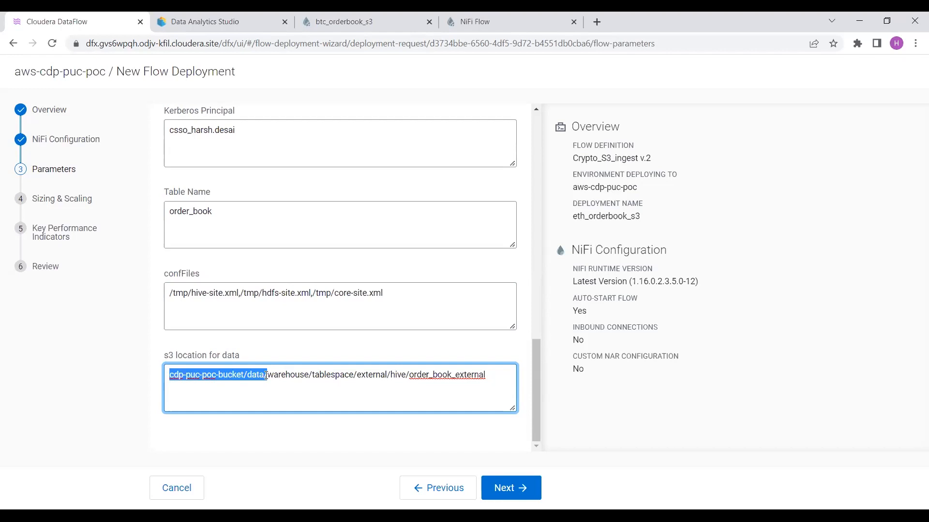
Turn on auto scaling for the Extra Small NiFi node size and deploy the flow without any KPIs
{"action": "left_click", "coordinate": [520, 489]}
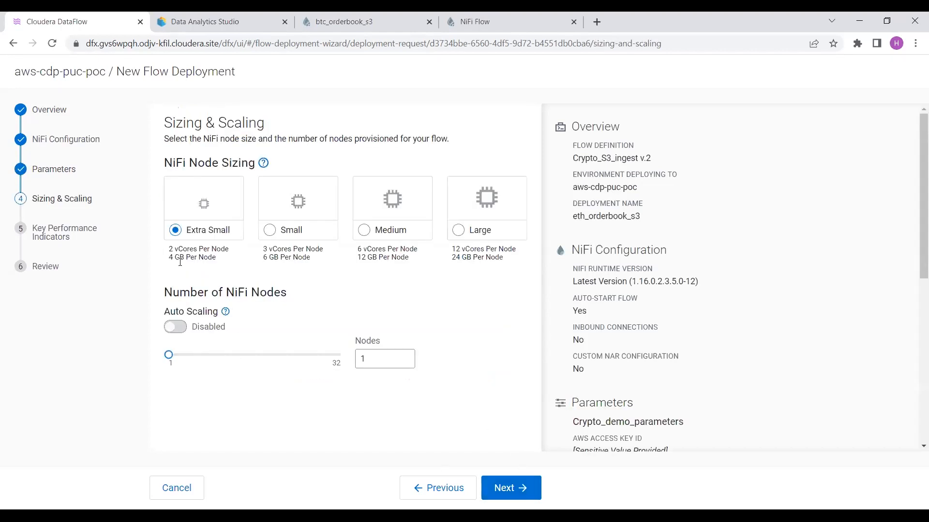
{"action": "left_click", "coordinate": [177, 332]}
{"action": "left_click", "coordinate": [532, 492]}
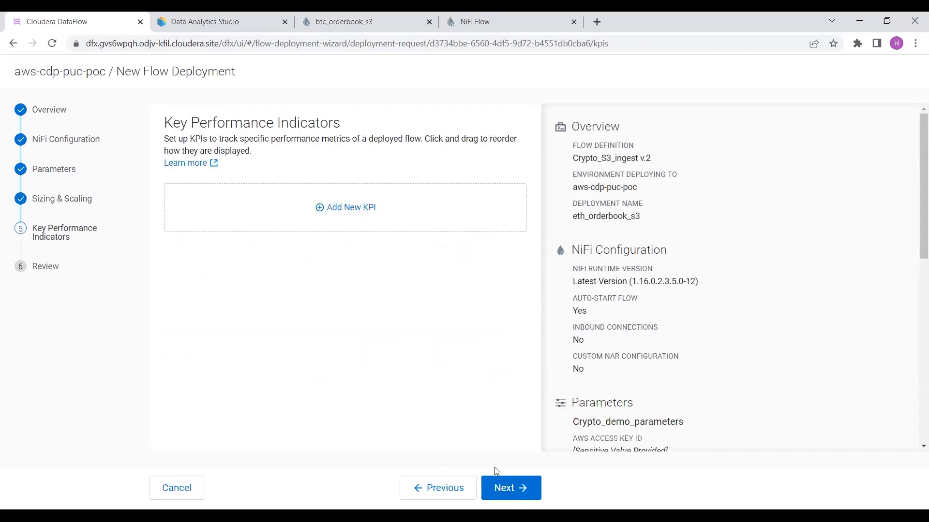
{"action": "left_click", "coordinate": [516, 491]}
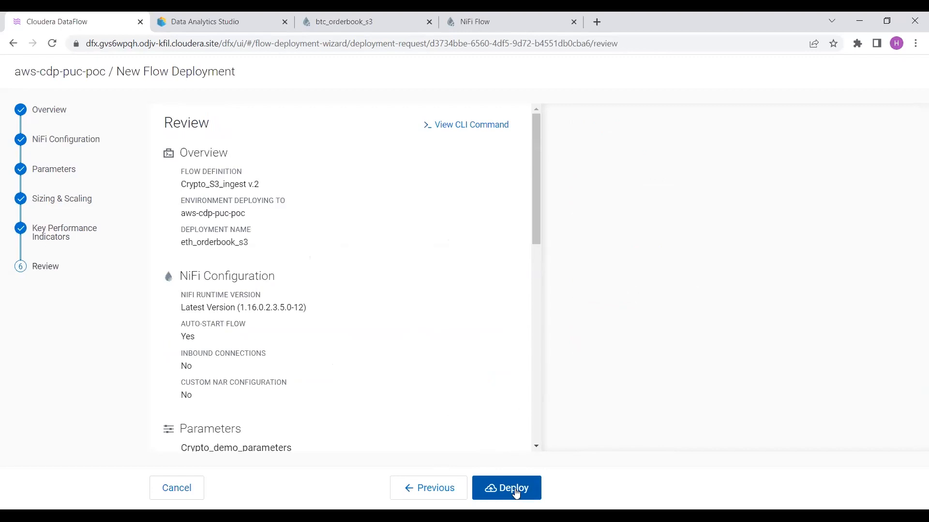
{"action": "left_click", "coordinate": [515, 491]}
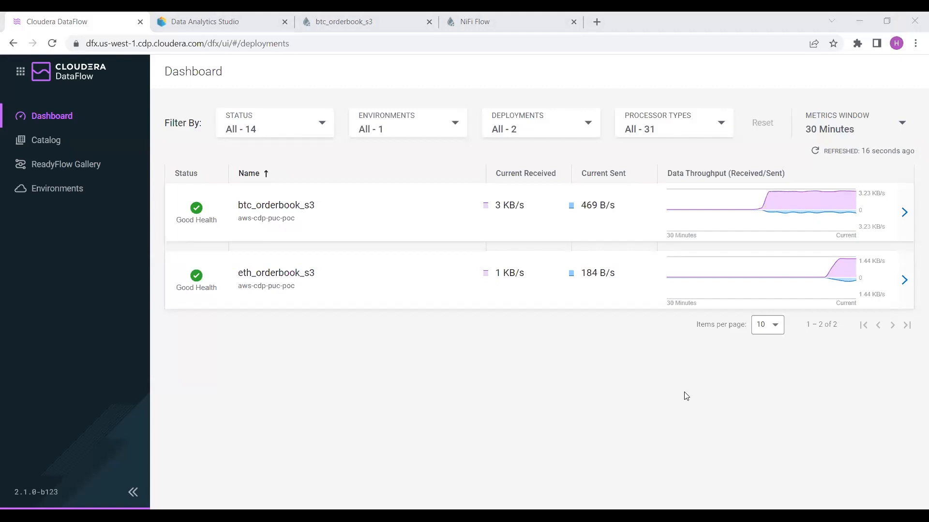
Switch to Data Analytics Studio and execute the query select distinct symbol from order_book_external again
{"action": "left_click", "coordinate": [193, 21]}
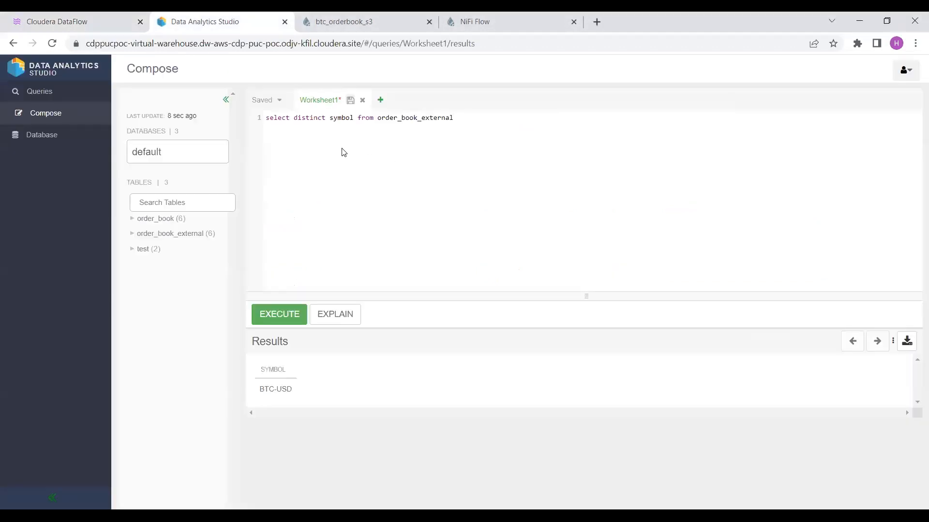
{"action": "key", "text": "ctrl+Return"}
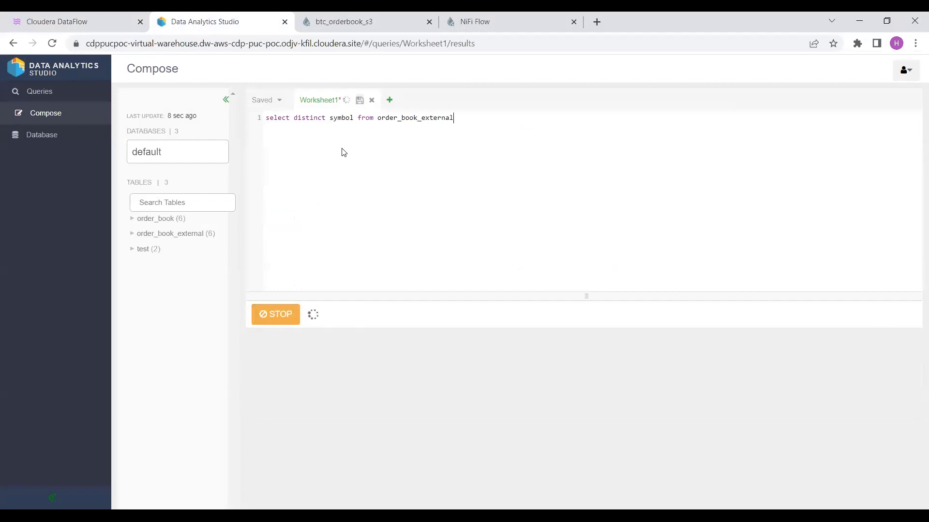